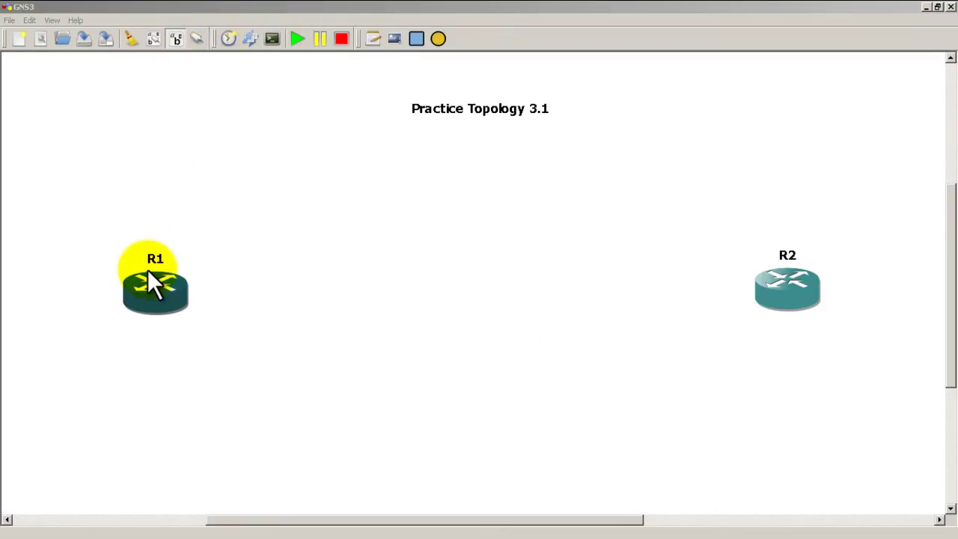
Link R1 to R2 twice: F0/0 to F0/0 and F0/1 to F0/1.
left_click(199, 31)
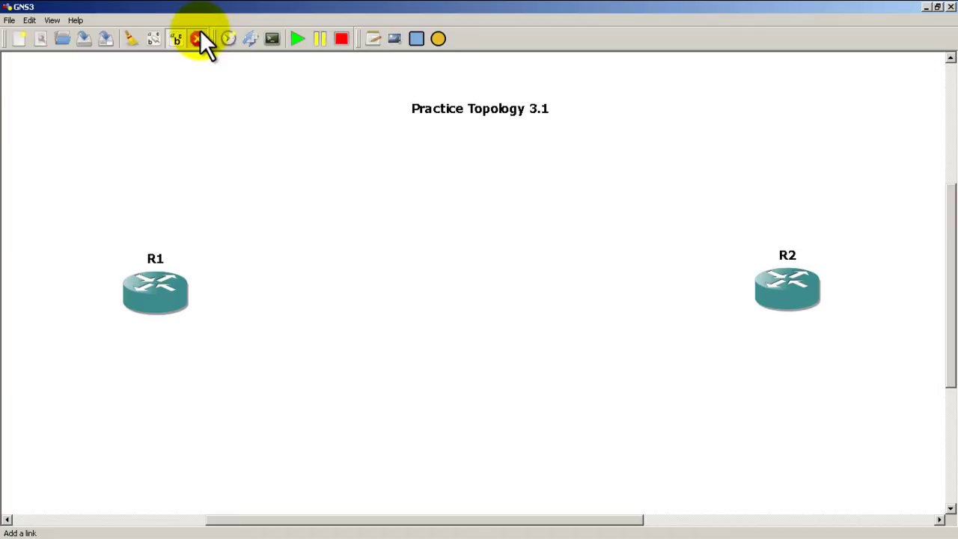
left_click(158, 289)
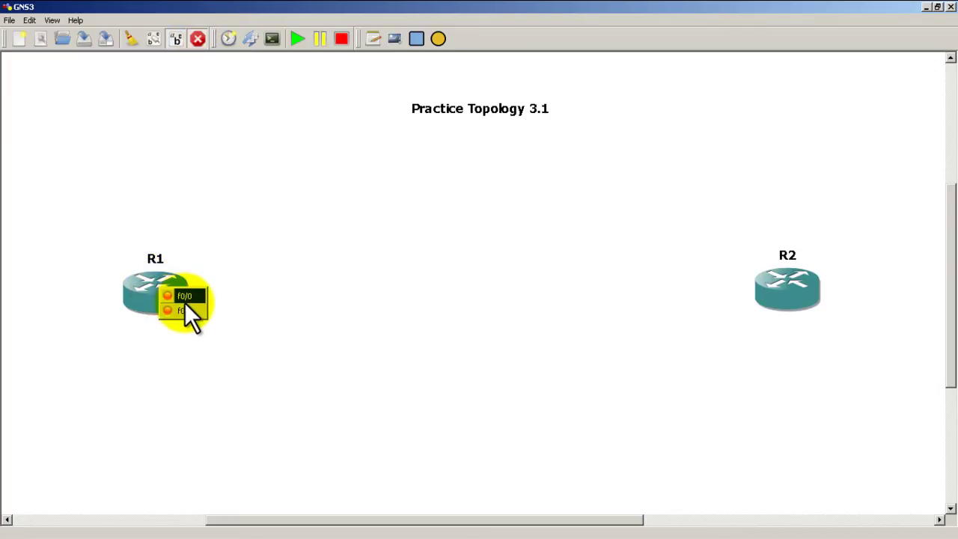
left_click(189, 298)
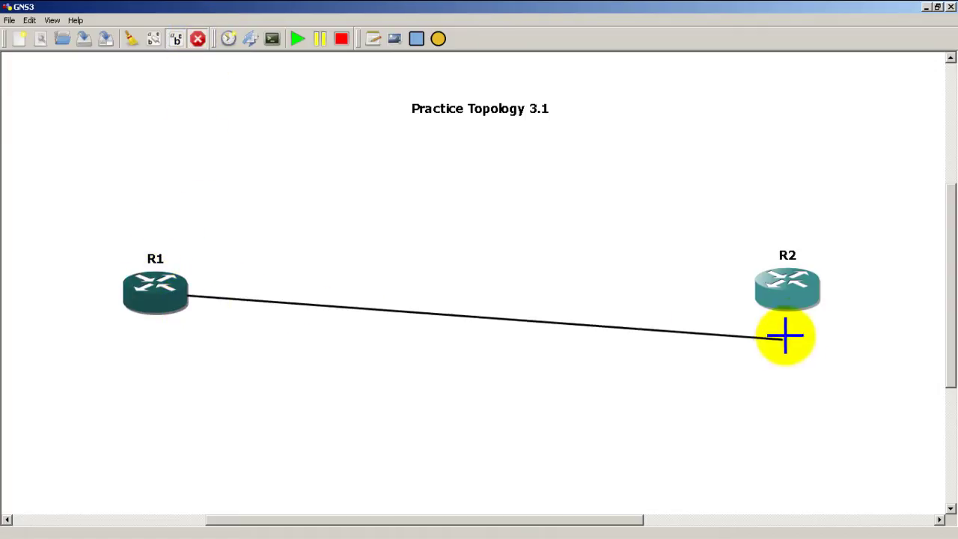
left_click(792, 301)
left_click(800, 305)
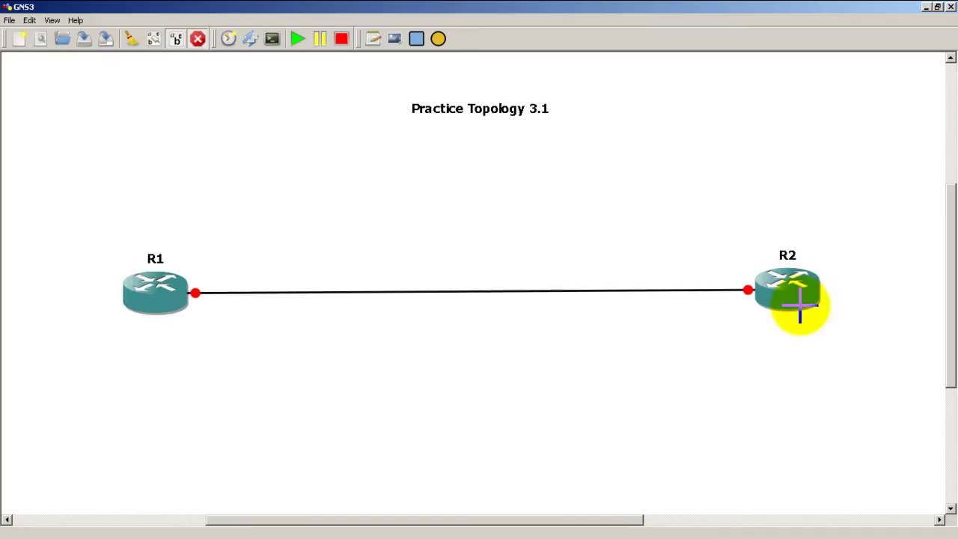
left_click(162, 295)
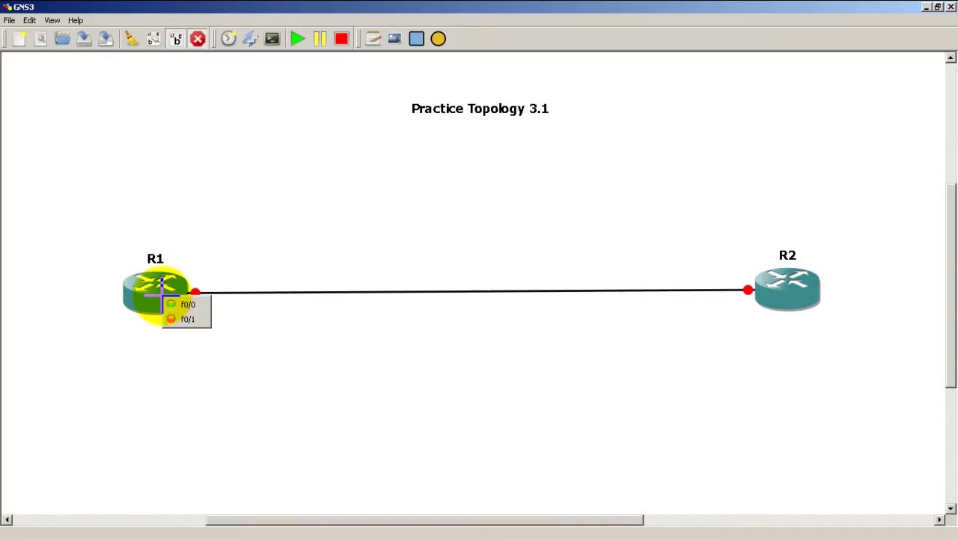
left_click(176, 317)
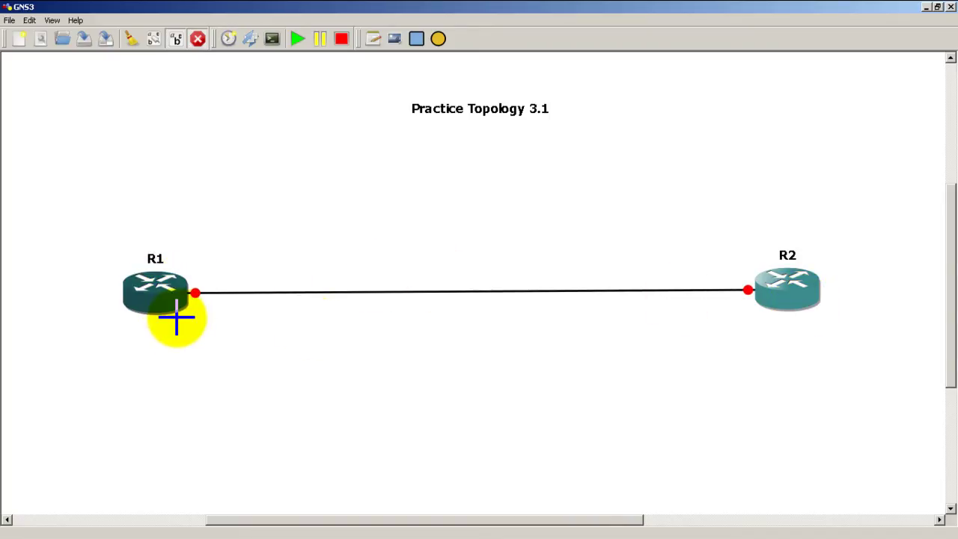
left_click(793, 298)
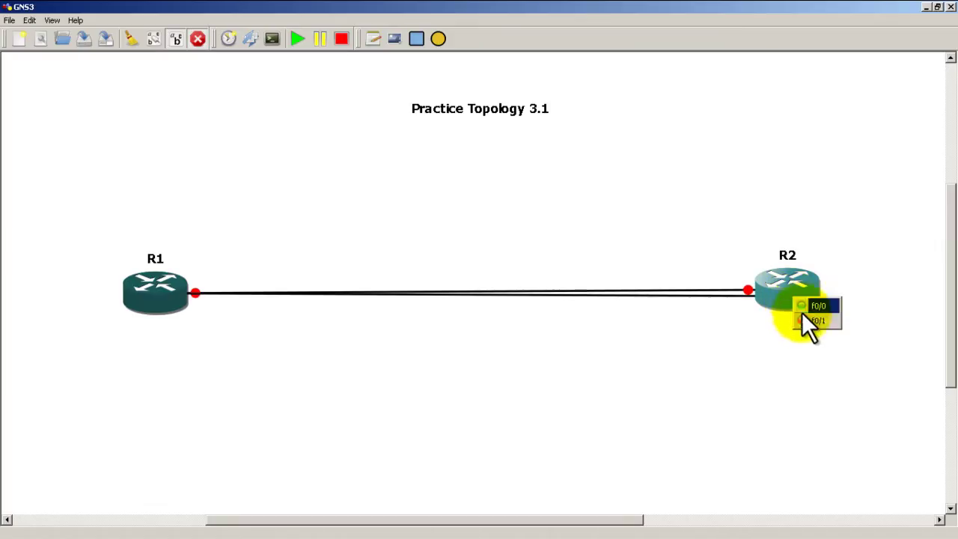
left_click(803, 320)
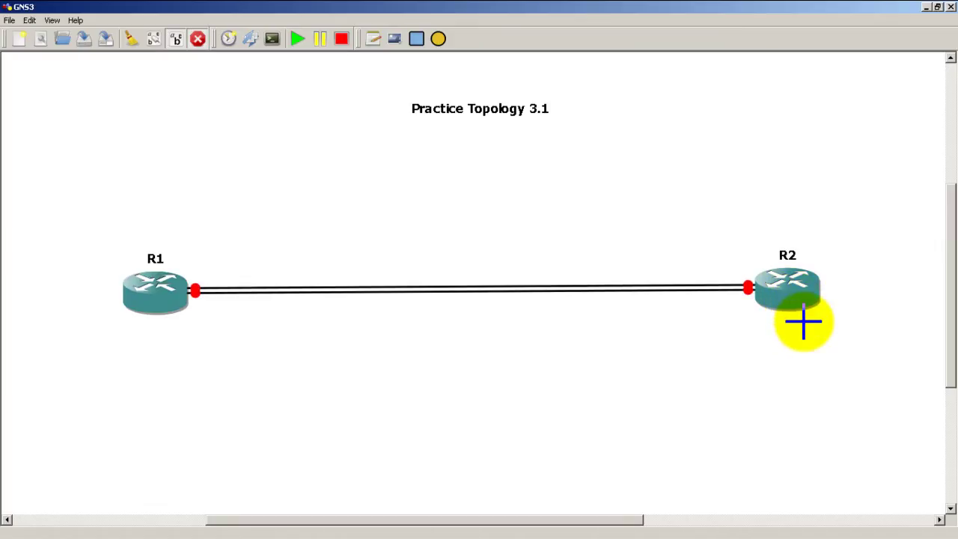
Exit link mode, show interface names, and drag the f0/0 and f0/1 labels apart at R1 and R2.
left_click(196, 37)
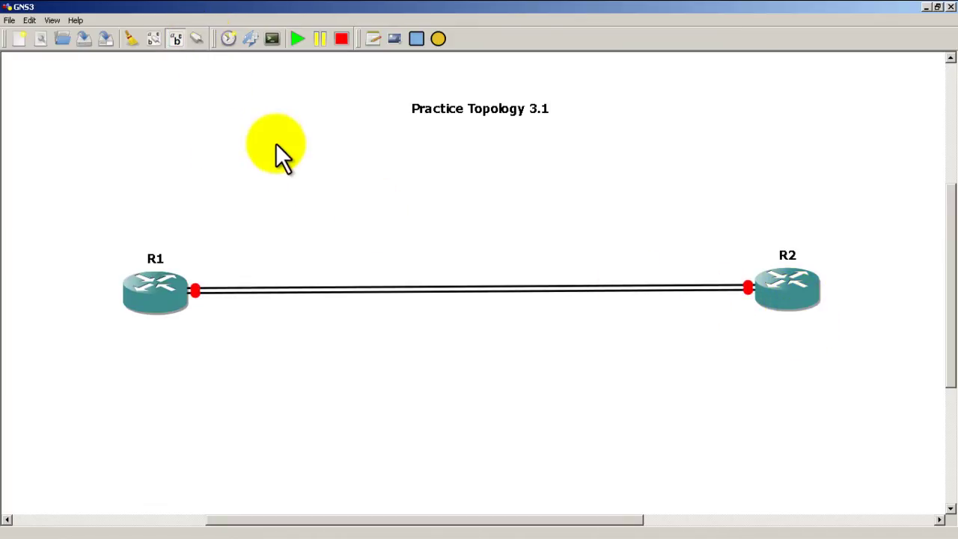
left_click(159, 39)
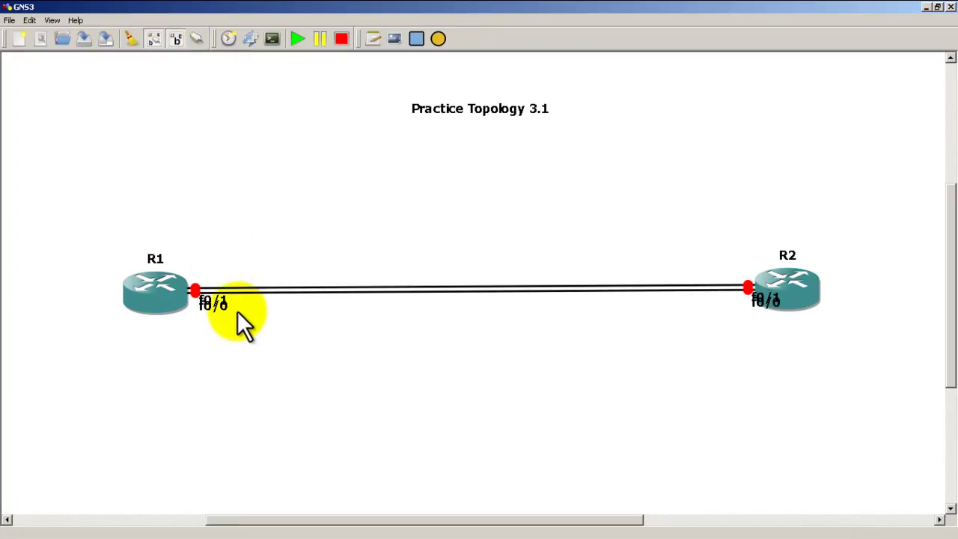
left_click_drag(218, 301, 233, 263)
left_click_drag(226, 330, 228, 308)
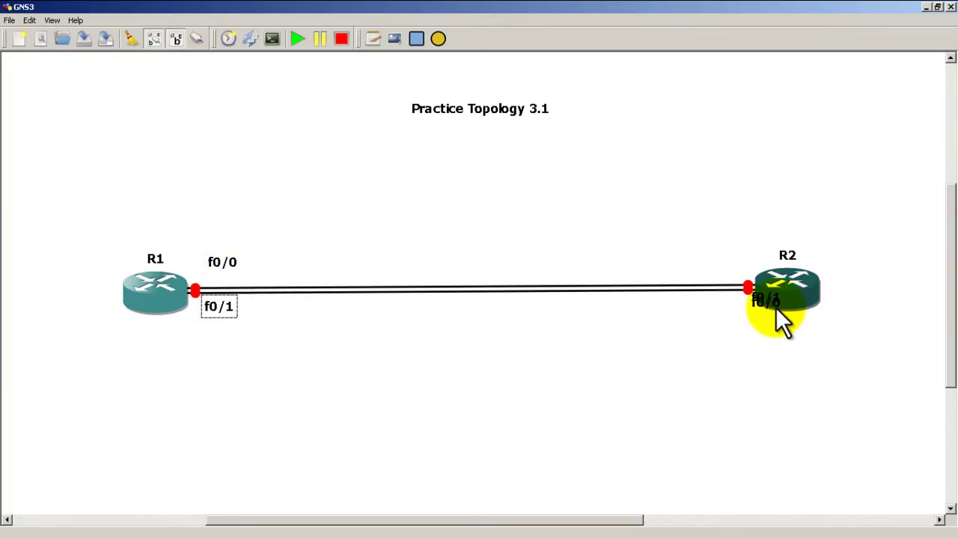
left_click_drag(767, 302, 716, 265)
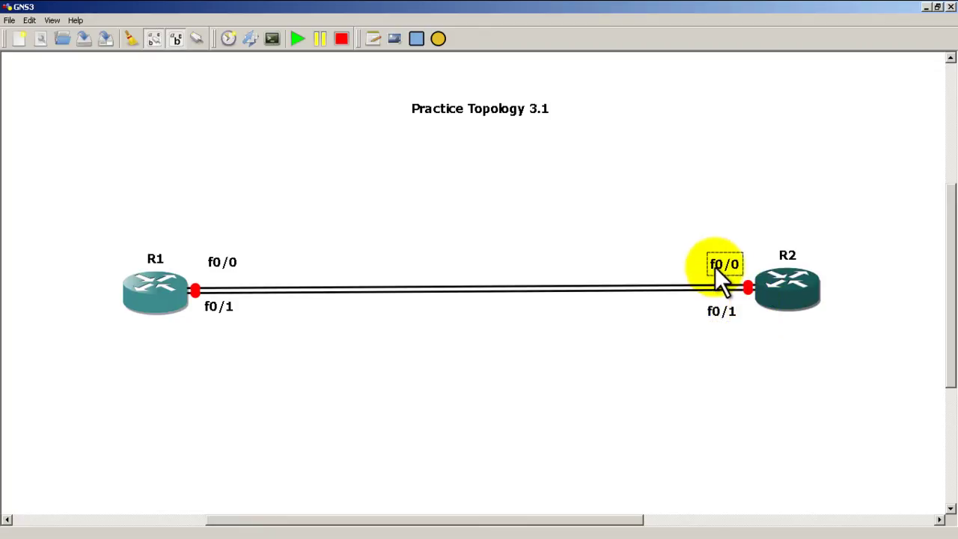
Add notes 'loopback0 1.1.1.1/32' above R1 and 'loopback0 2.2.2.2/32' above R2.
left_click(373, 39)
left_click(207, 123)
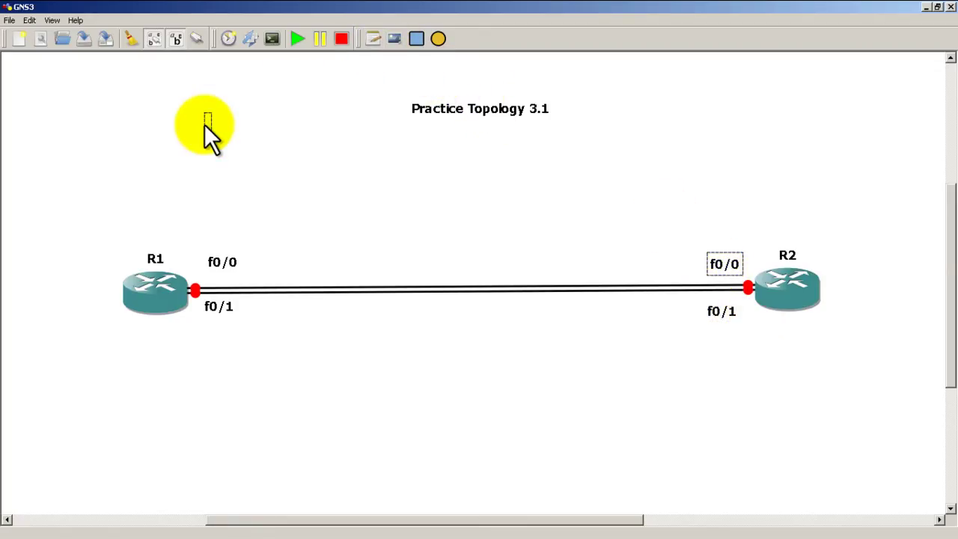
type("loopback0")
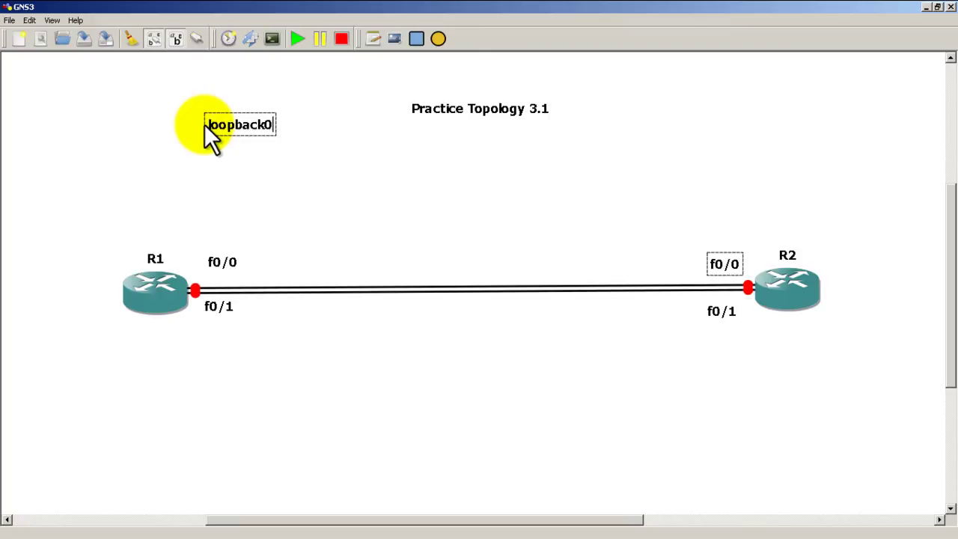
type(" 1.1.1.1/32")
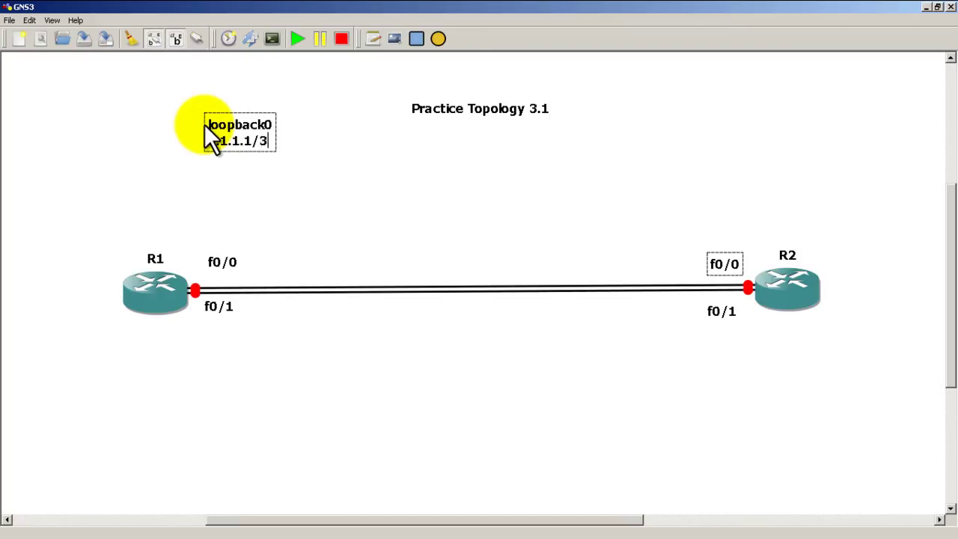
left_click(315, 96)
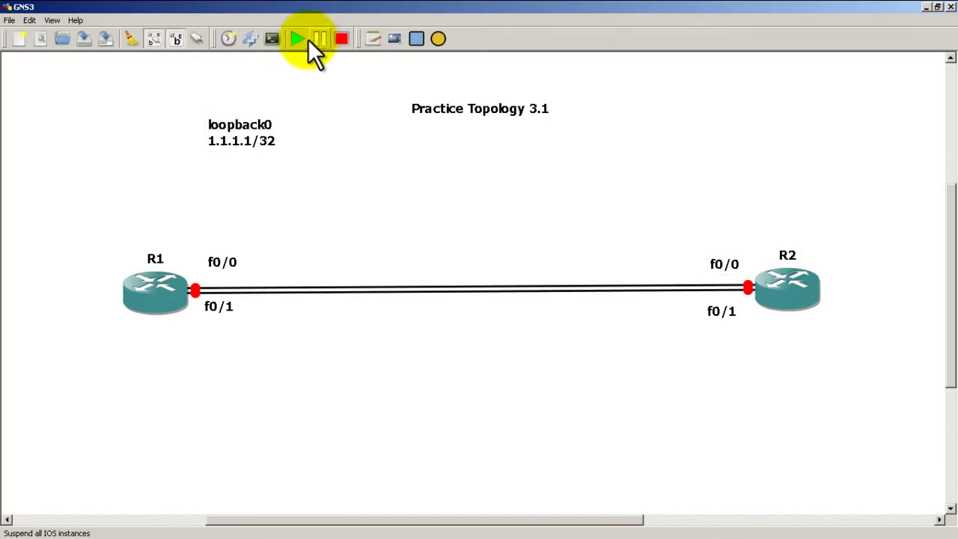
left_click(404, 144)
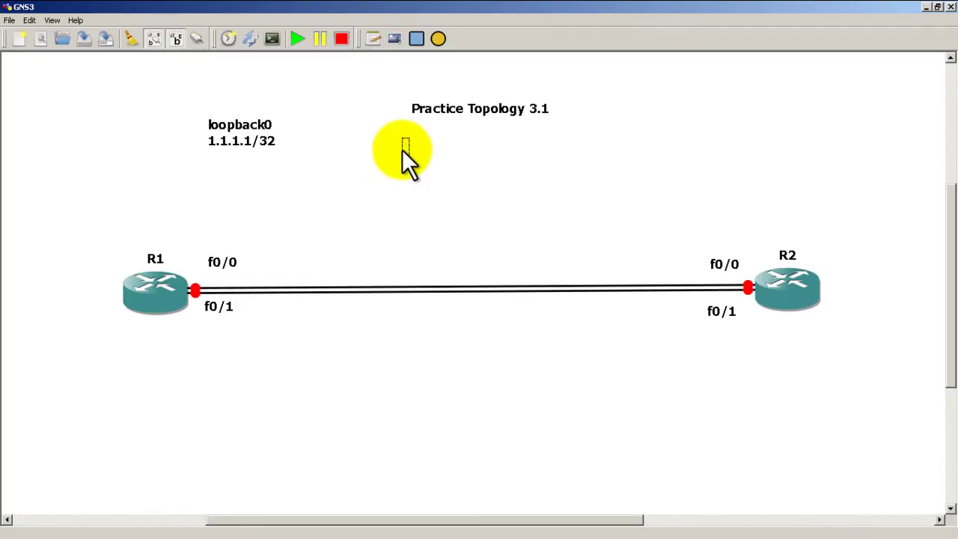
type("loopback0")
key("Return")
type("2.2")
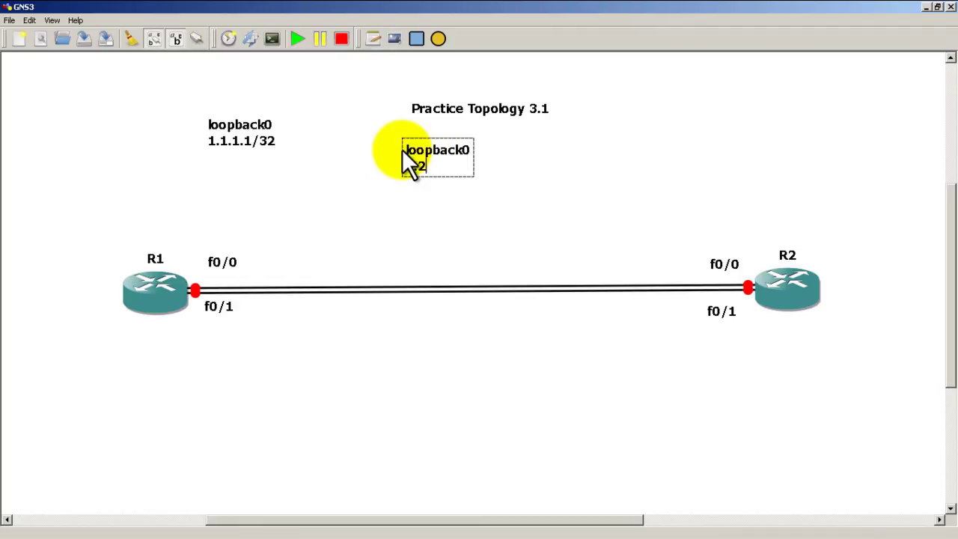
type(".2.2/32")
left_click_drag(266, 137, 189, 215)
left_click_drag(451, 167, 773, 209)
Add a '10.10.12.X / 24' note above the links.
left_click(371, 39)
left_click(356, 166)
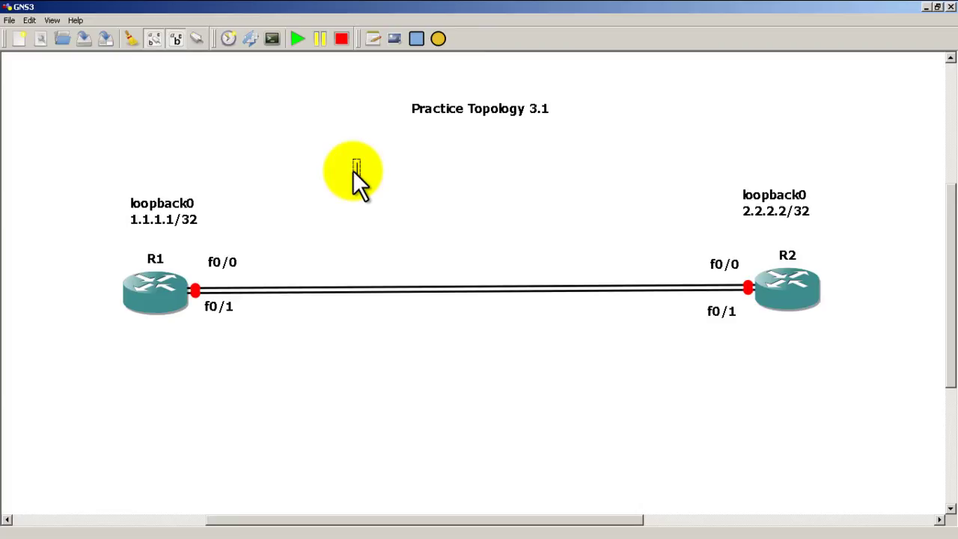
type("10.10.12.X / 24")
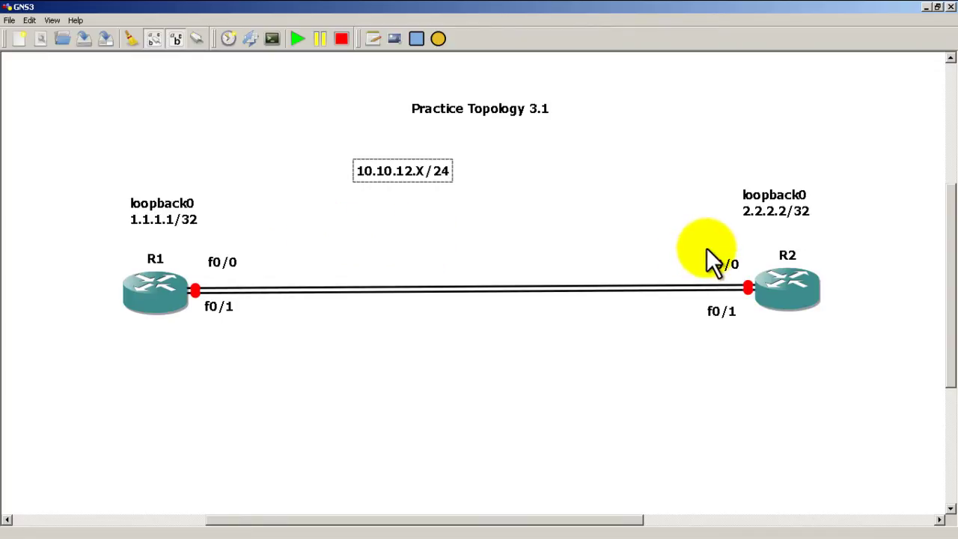
Place the 10.10.12.X/24 note above the links and add a 10.10.13.X/24 note on the lower link.
left_click(472, 237)
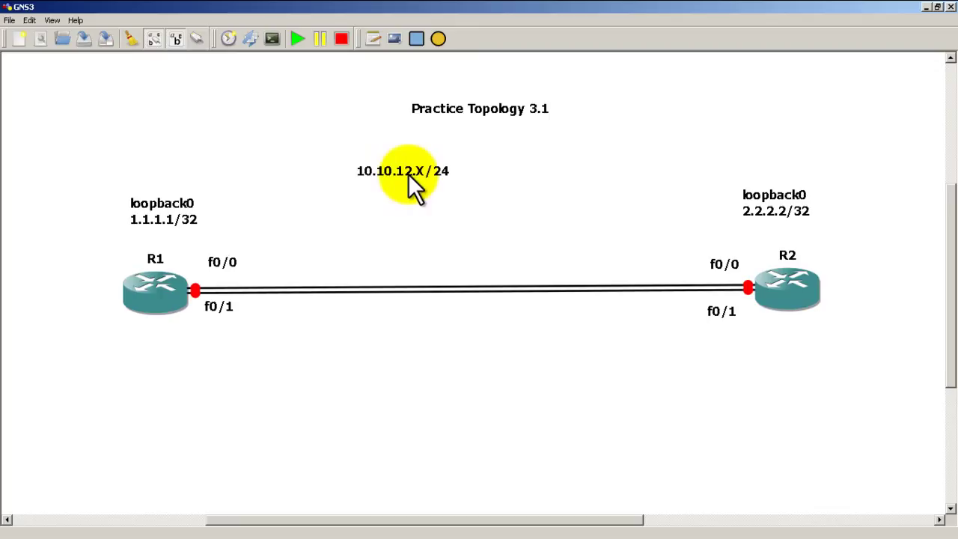
left_click_drag(408, 173, 437, 251)
left_click(372, 38)
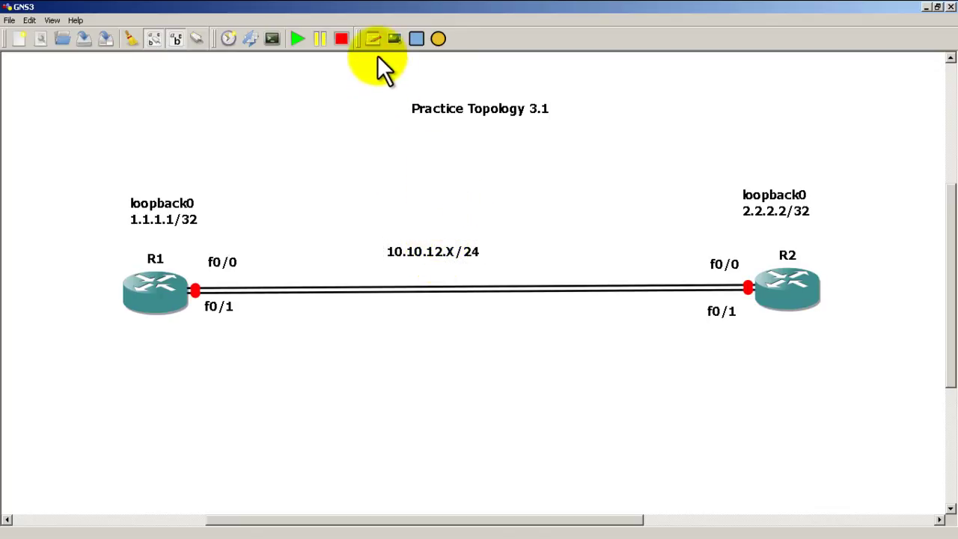
left_click(332, 167)
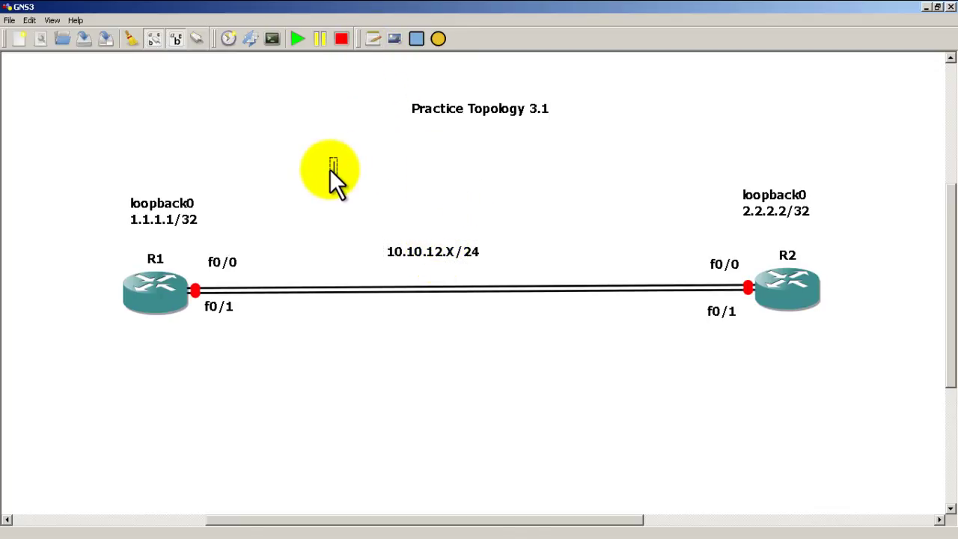
type("10.10.13.X/24")
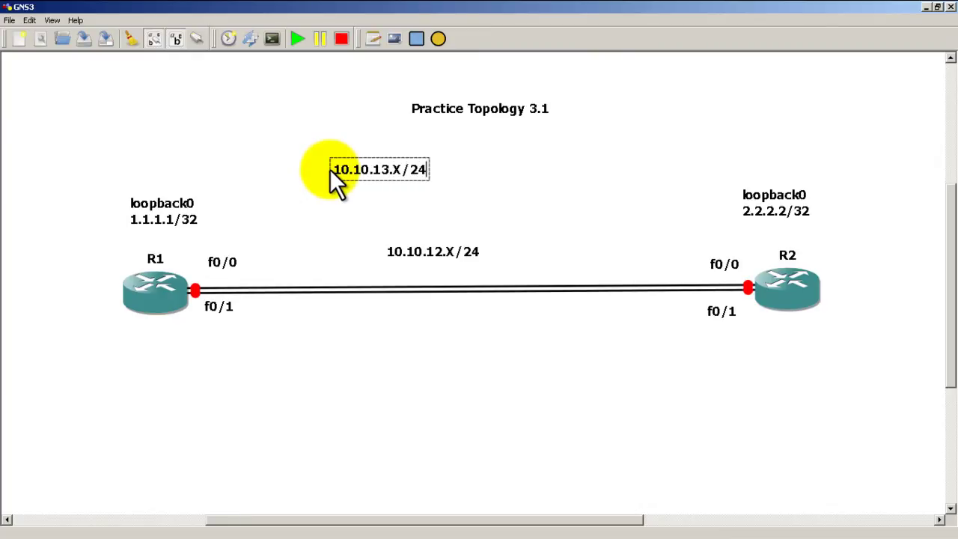
left_click(342, 120)
left_click_drag(360, 177, 410, 321)
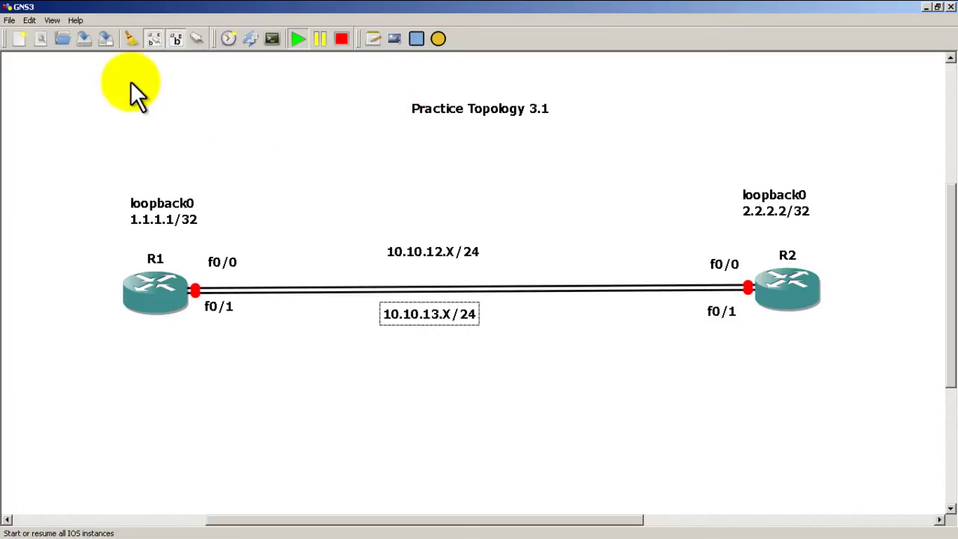
Start all routers and create a tworouter-dualfe folder under topologies in Save As.
left_click(10, 21)
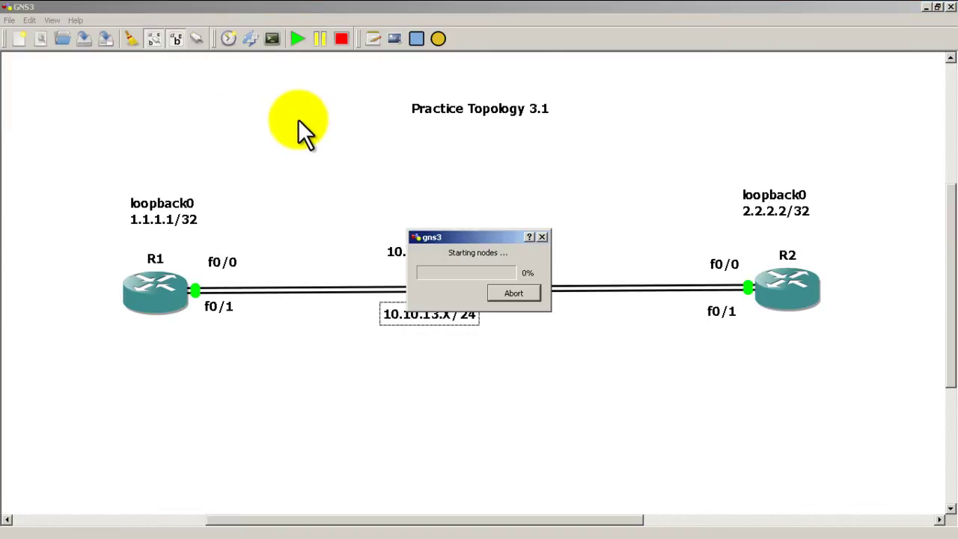
left_click(10, 20)
left_click(44, 75)
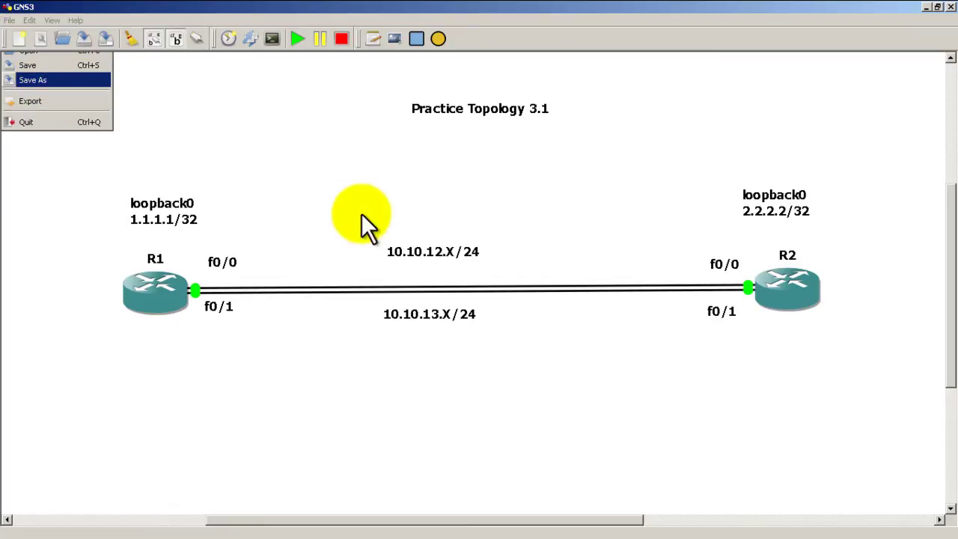
double_click(265, 212)
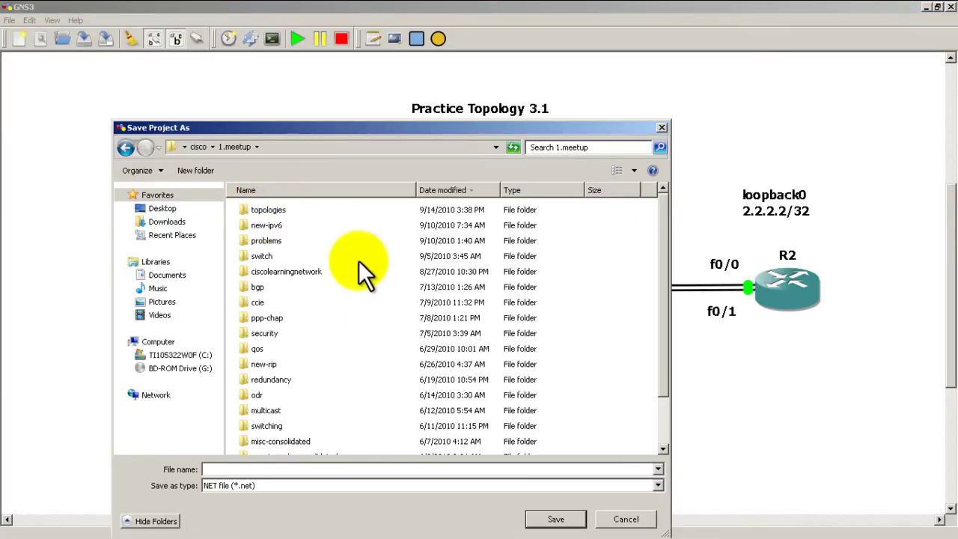
double_click(264, 210)
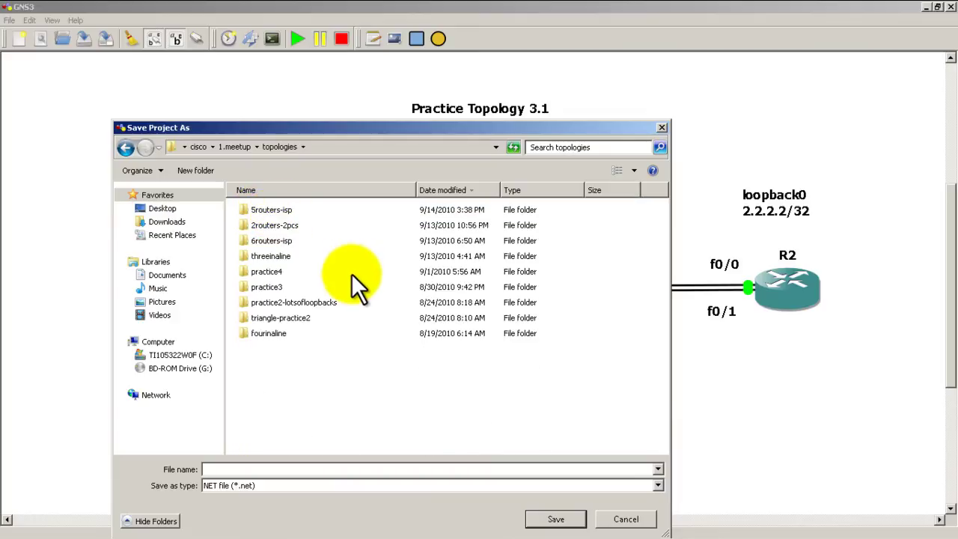
left_click(196, 171)
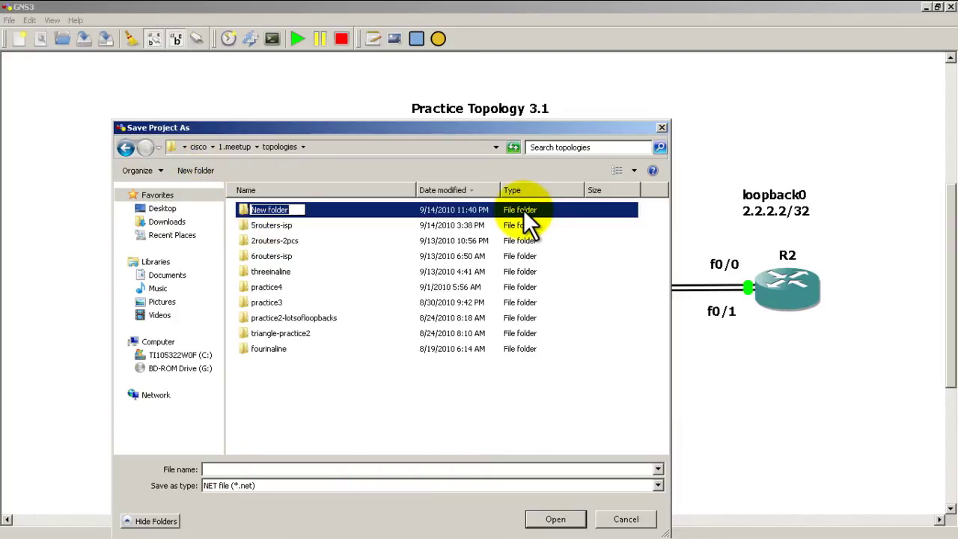
type("tworouter-dualfe")
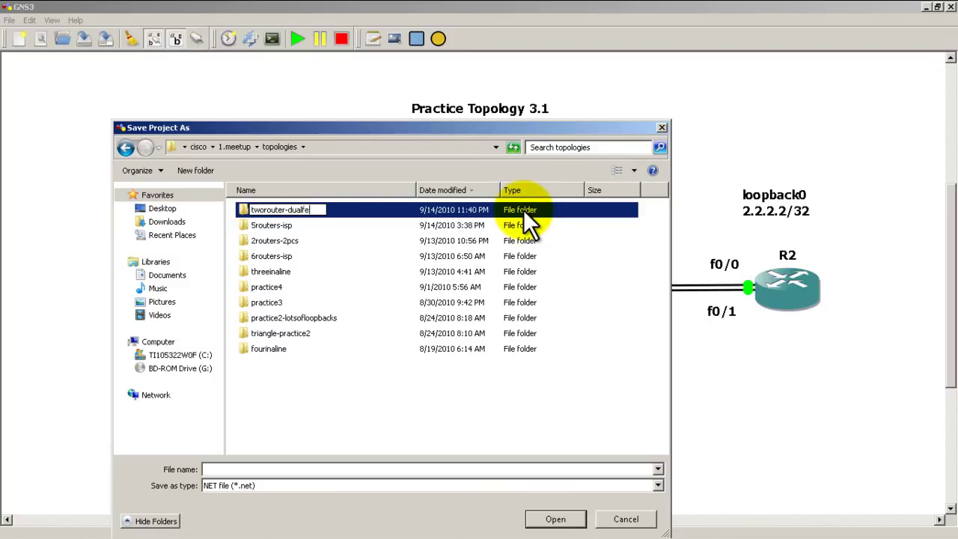
key("Return")
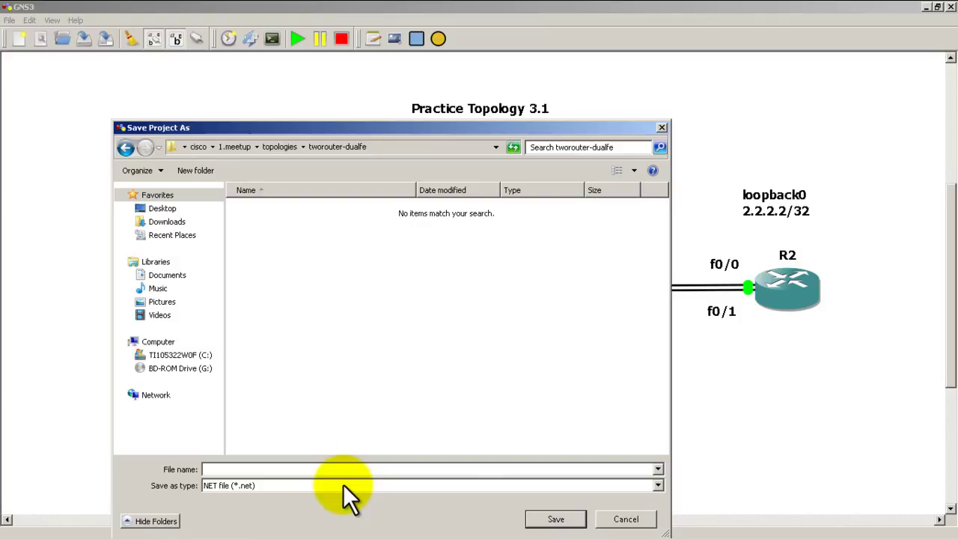
Save the project as tworouters-dualfe in the new folder.
left_click(350, 469)
type("tworouter")
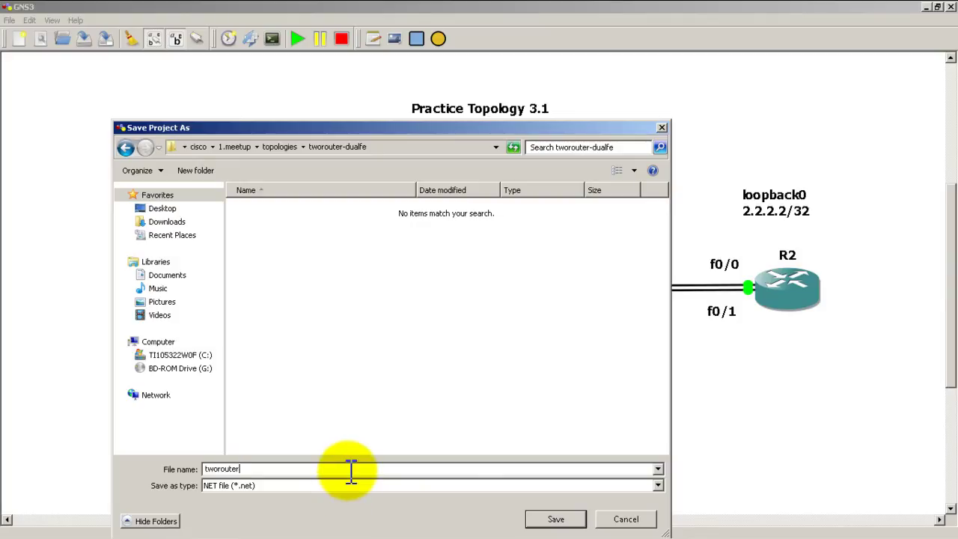
type("s-dualfe")
key("Return")
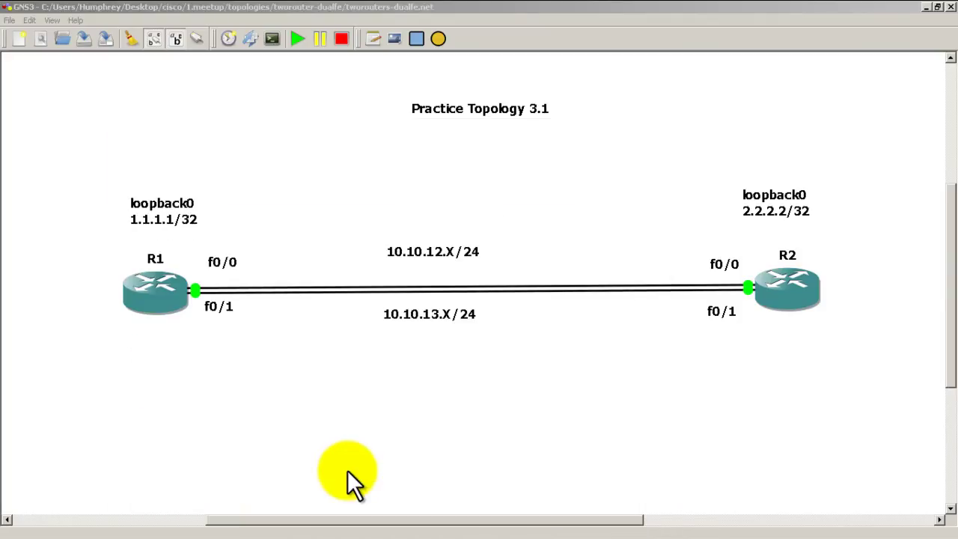
Open consoles for all routers and move R2's console to the right side.
left_click(271, 38)
left_click_drag(312, 25, 348, 230)
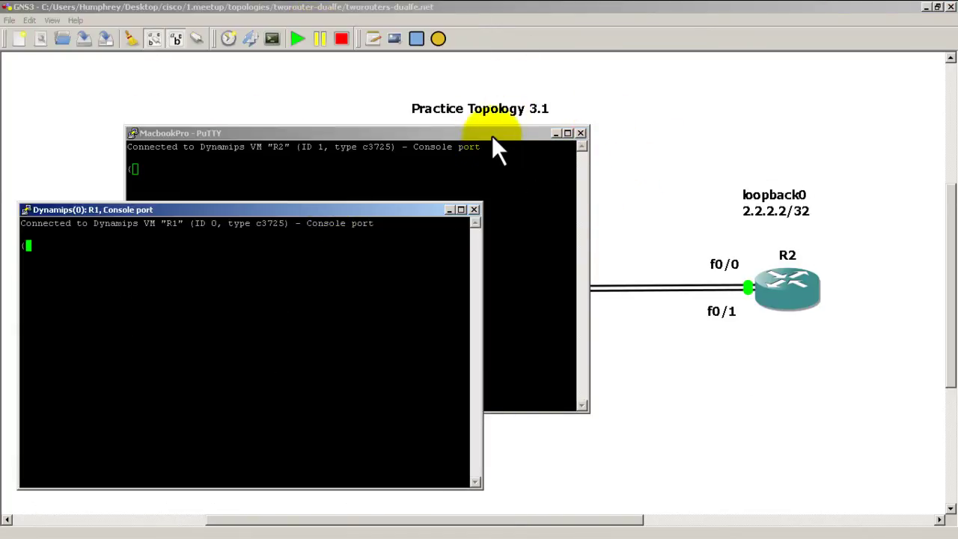
left_click_drag(492, 136, 840, 110)
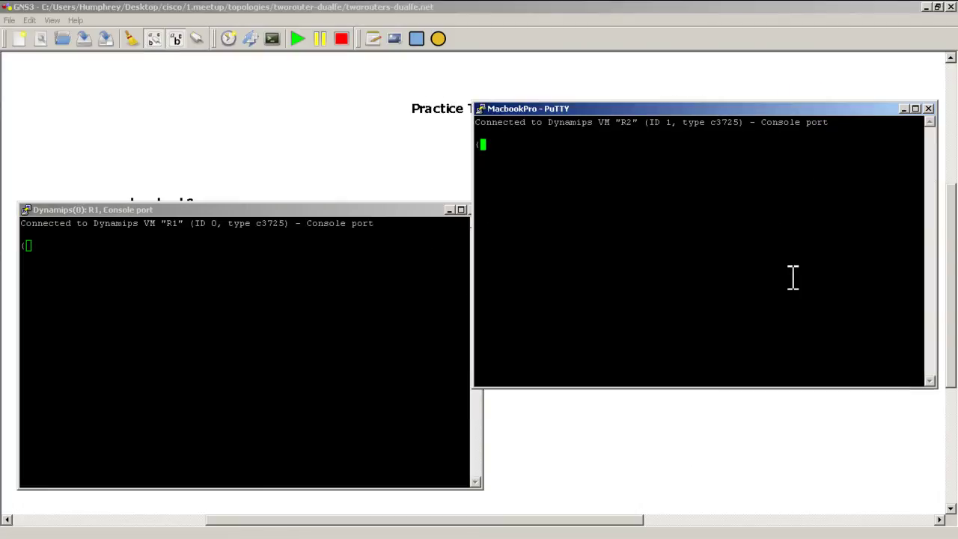
Answer 'no' to the initial configuration dialog on R1 and R2, then move R1's console beside R2.
left_click(274, 261)
key("Return")
key("Return")
key("Return")
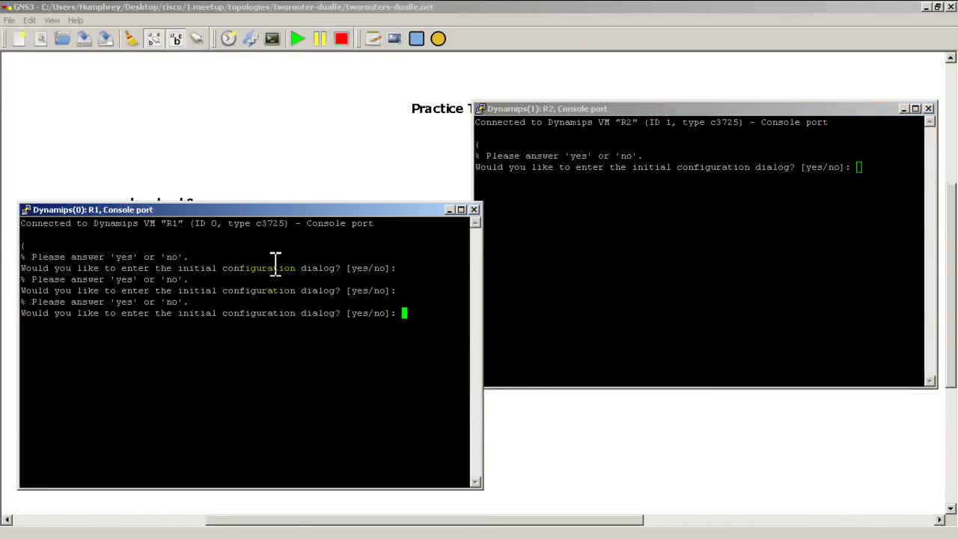
type("no")
key("Return")
left_click(659, 254)
key("Return")
key("Return")
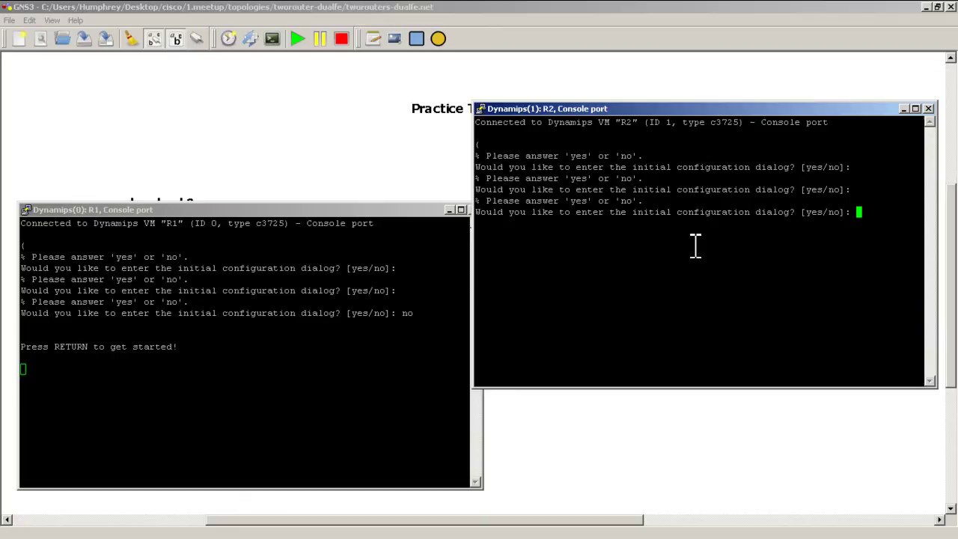
type("no")
key("Return")
left_click(427, 316)
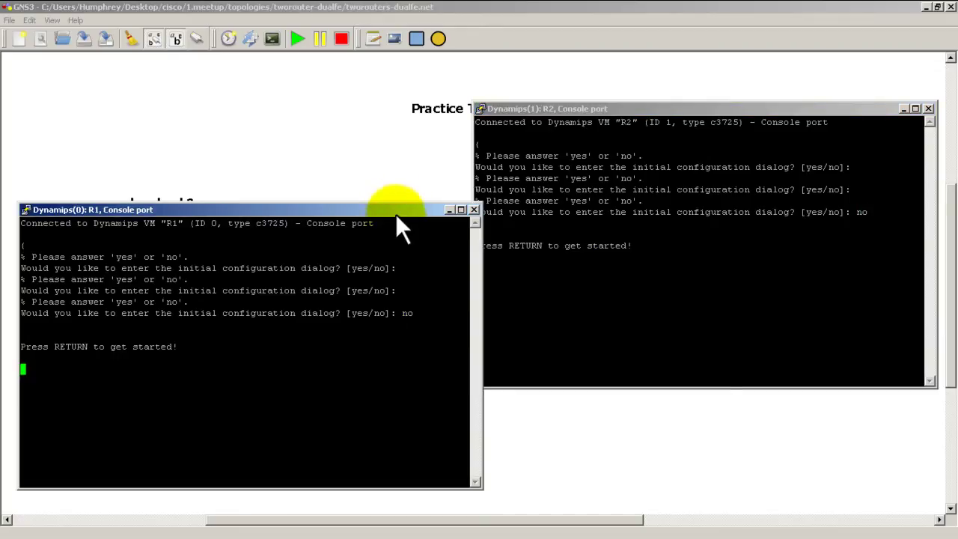
left_click_drag(395, 213, 384, 113)
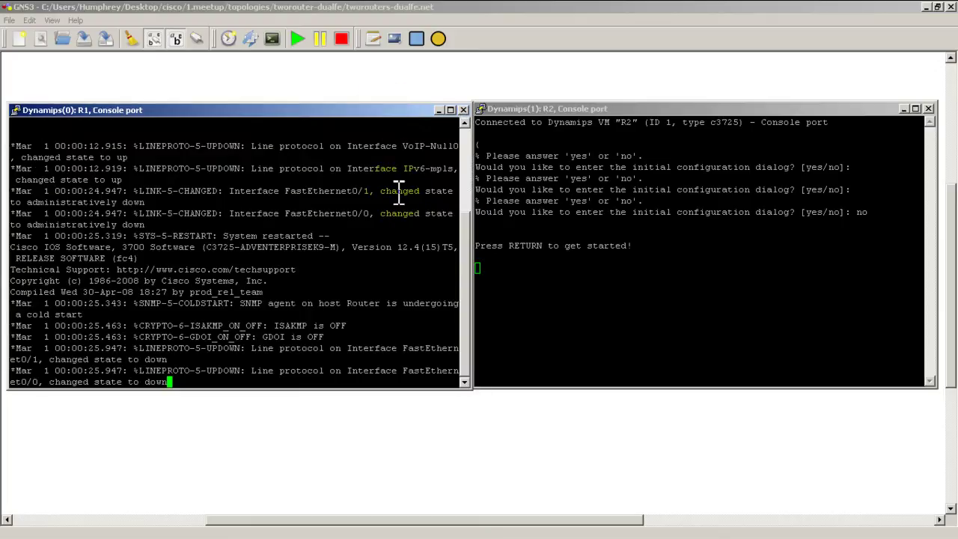
On R1, run enable and conf t, then set hostname R1.
key("Return")
key("Return")
left_click(627, 234)
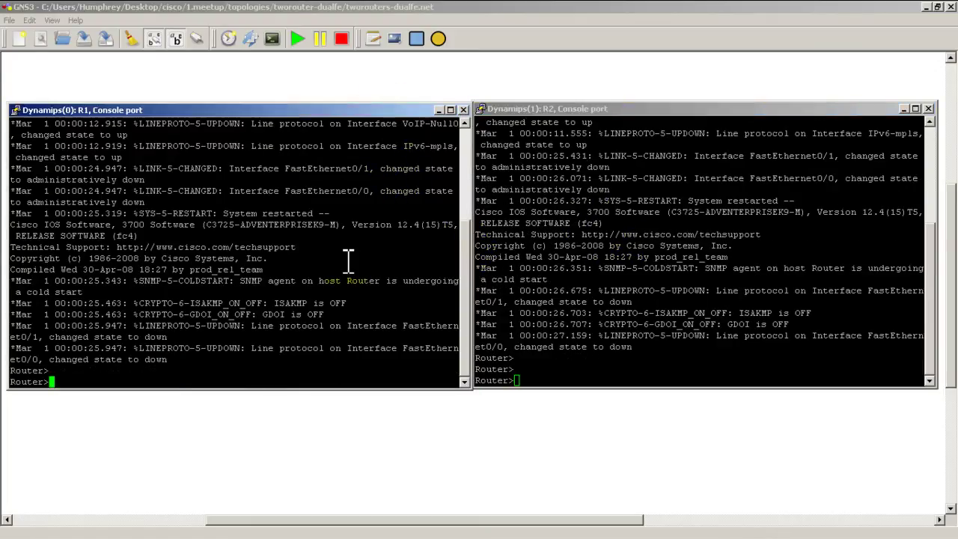
type("enable")
key("Return")
type("con")
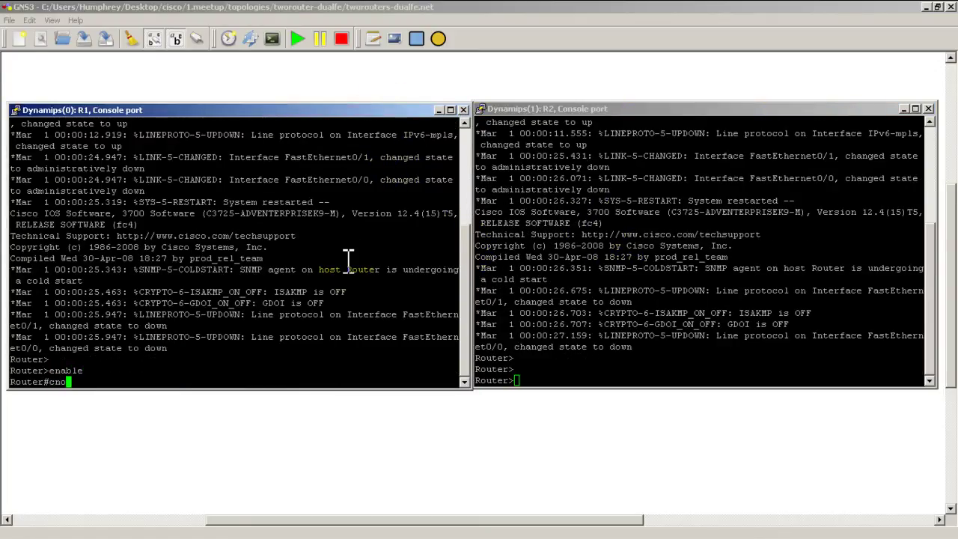
type("f t")
key("Return")
type("hostan")
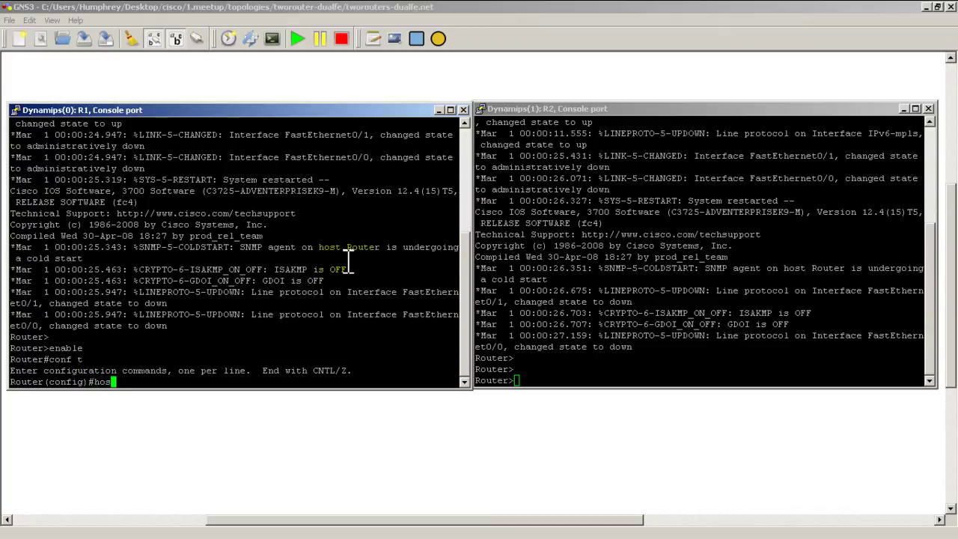
key("BackSpace")
key("BackSpace")
type("name R1")
key("Return")
On R2, run enable and conf t, then set hostname R2.
left_click(666, 256)
type("enable")
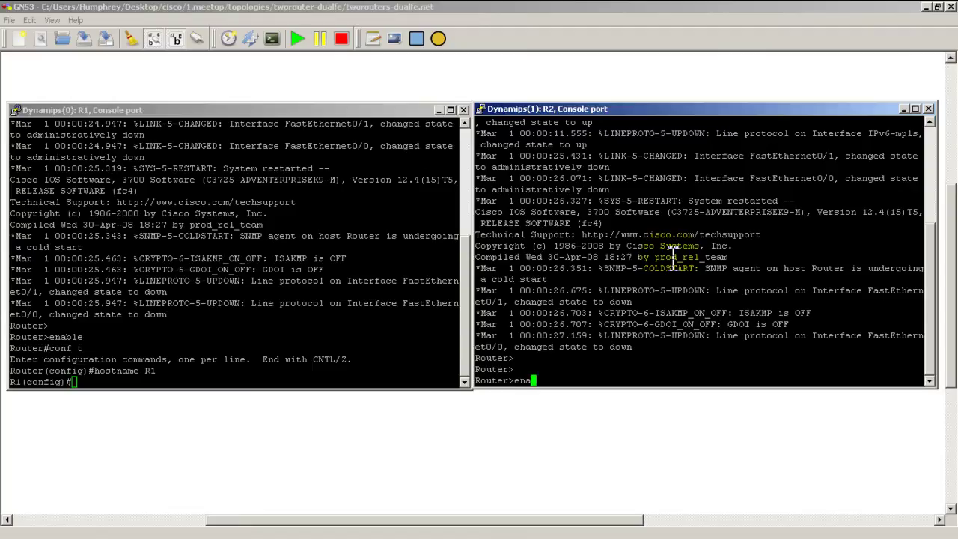
key("Return")
type("cof")
key("BackSpace")
type("n")
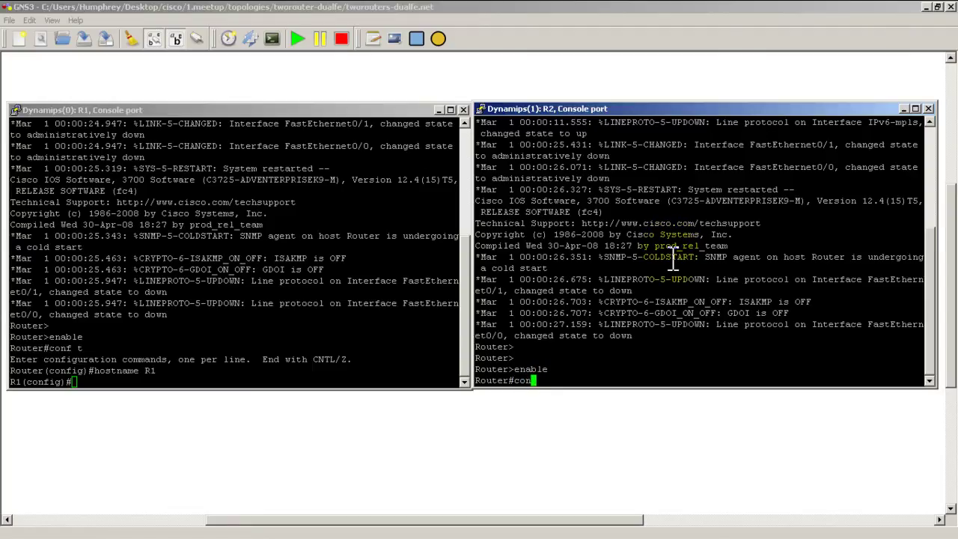
type("f t")
key("Return")
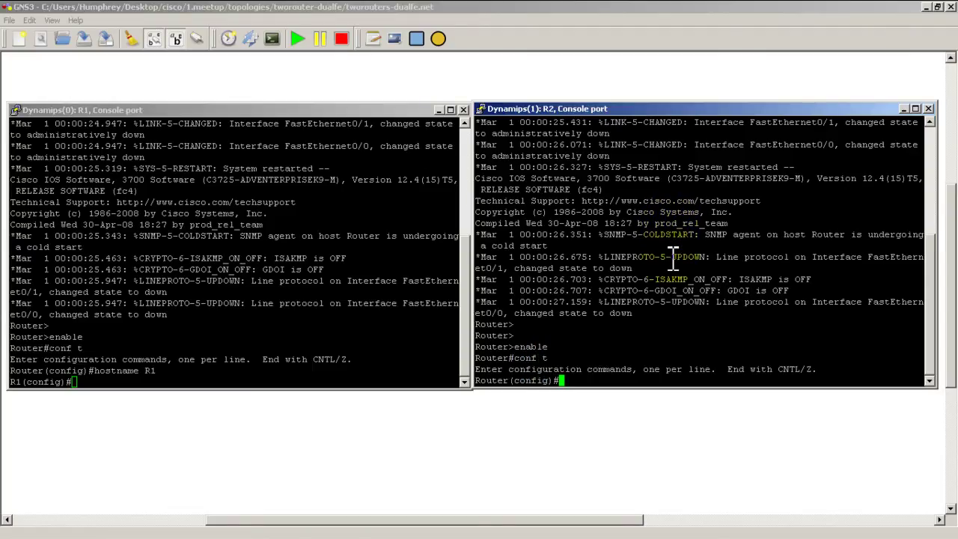
type("hostname R2")
key("Return")
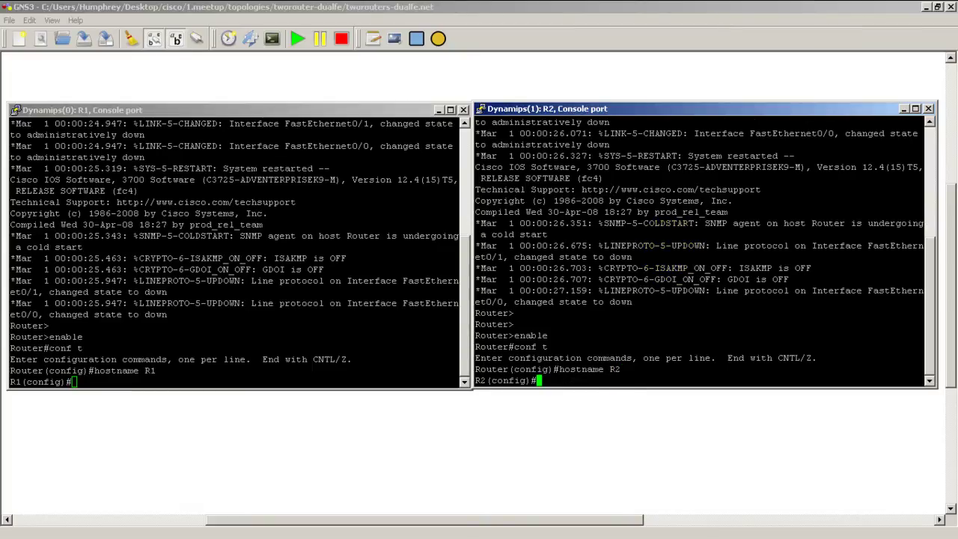
key("alt+Tab")
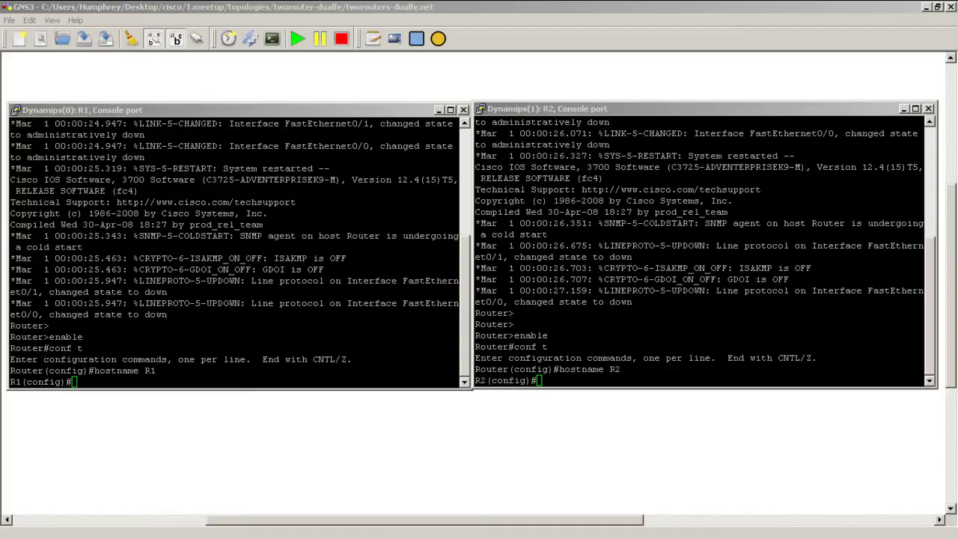
Copy the four console setup lines from todo.txt and paste them into both R1 and R2.
mouse_move(529, 24)
left_mouse_down()
mouse_move(472, 6)
mouse_move(467, 20)
left_mouse_up()
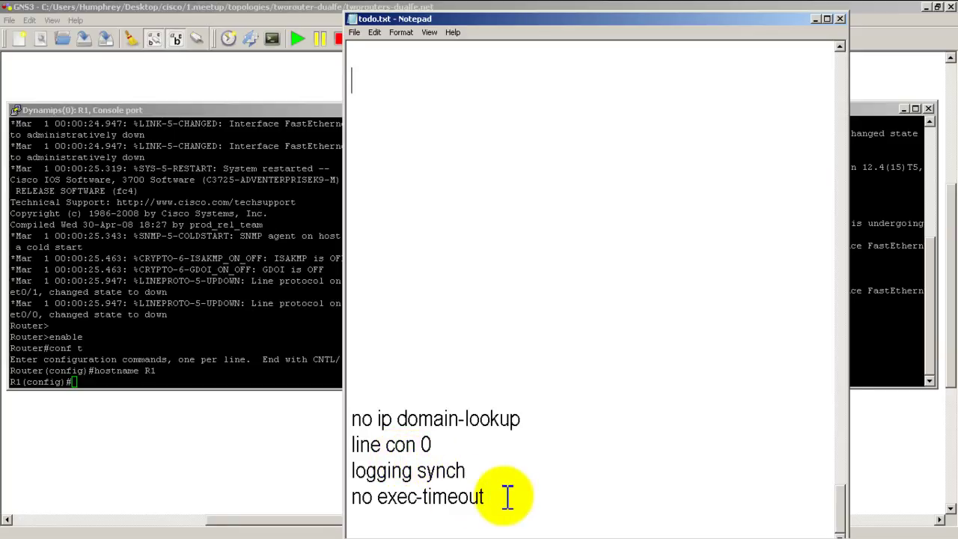
left_click_drag(506, 498, 356, 419)
key("ctrl+c")
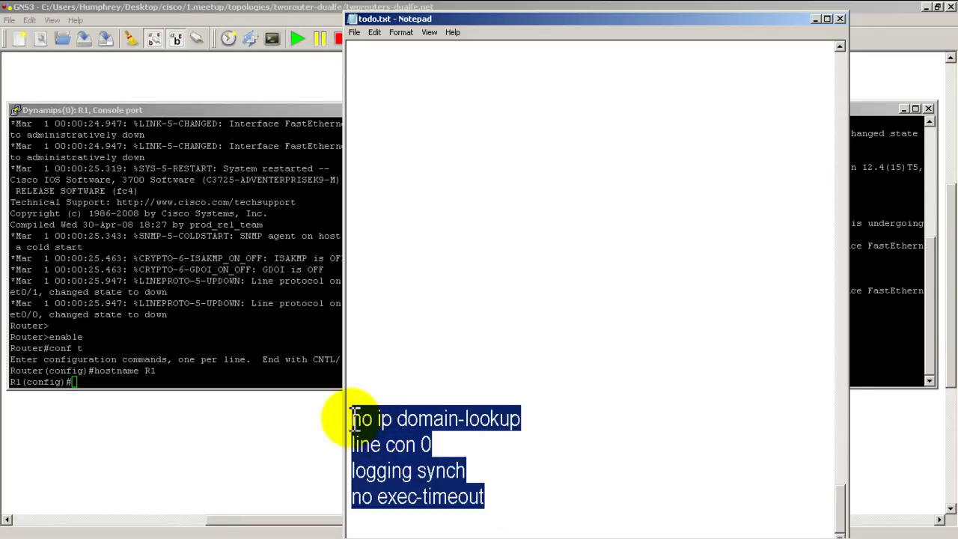
left_click_drag(551, 21, 10, 10)
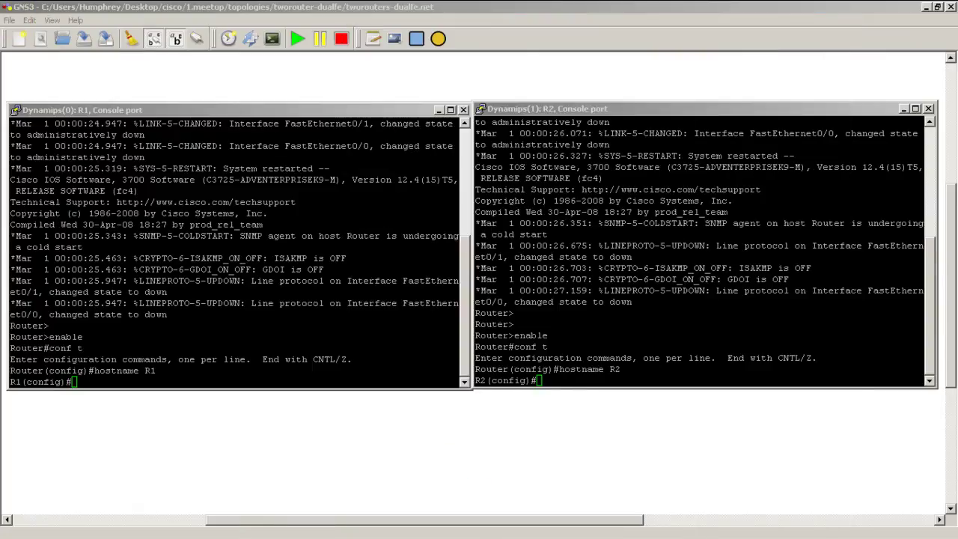
left_click(311, 267)
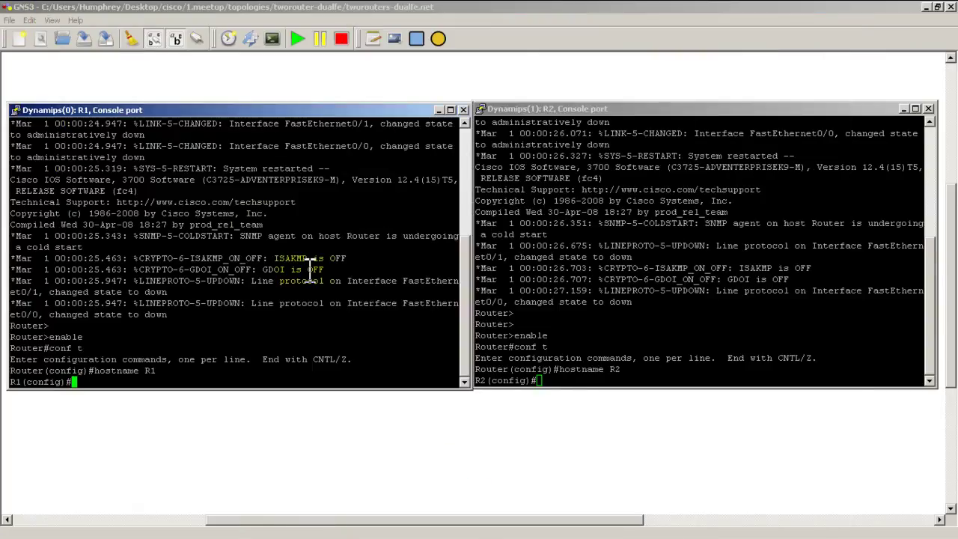
right_click(271, 211)
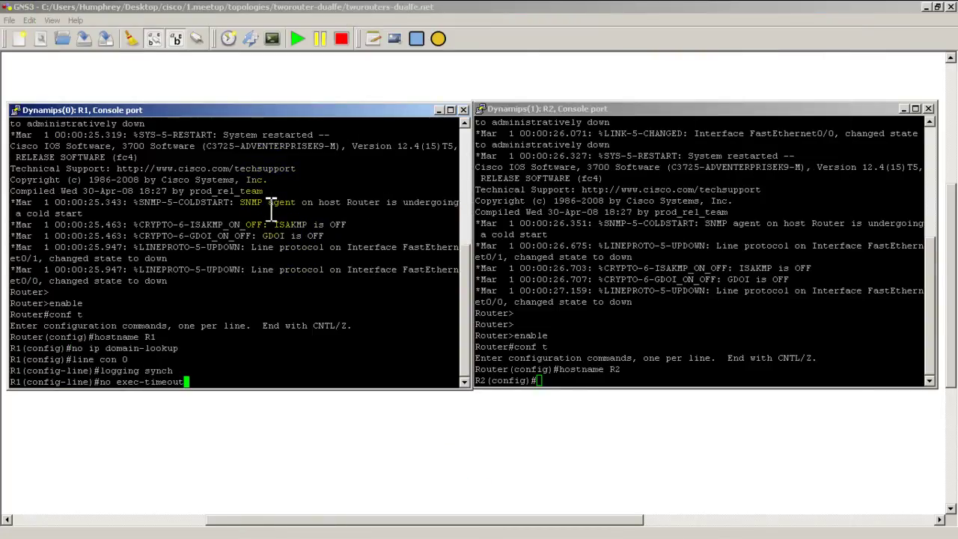
left_click(609, 247)
right_click(603, 246)
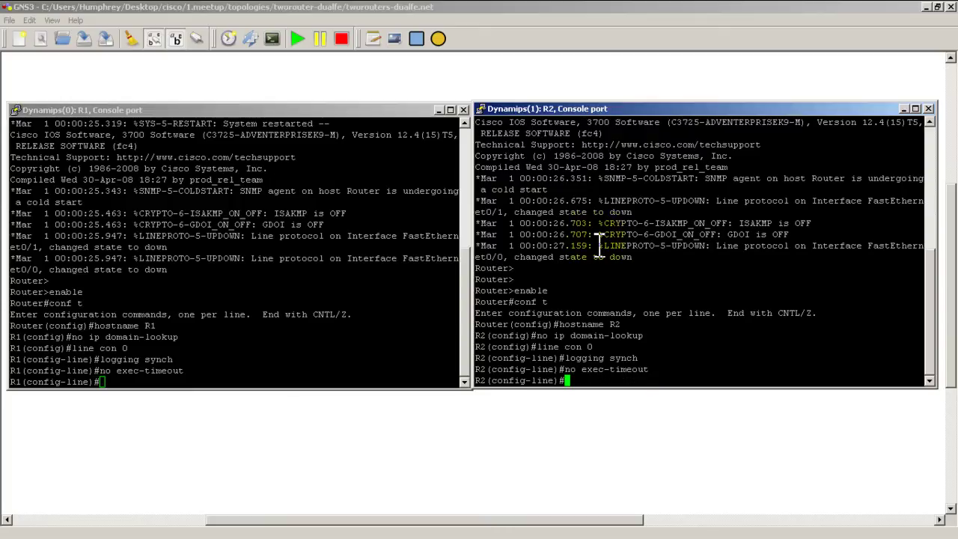
left_click(299, 236)
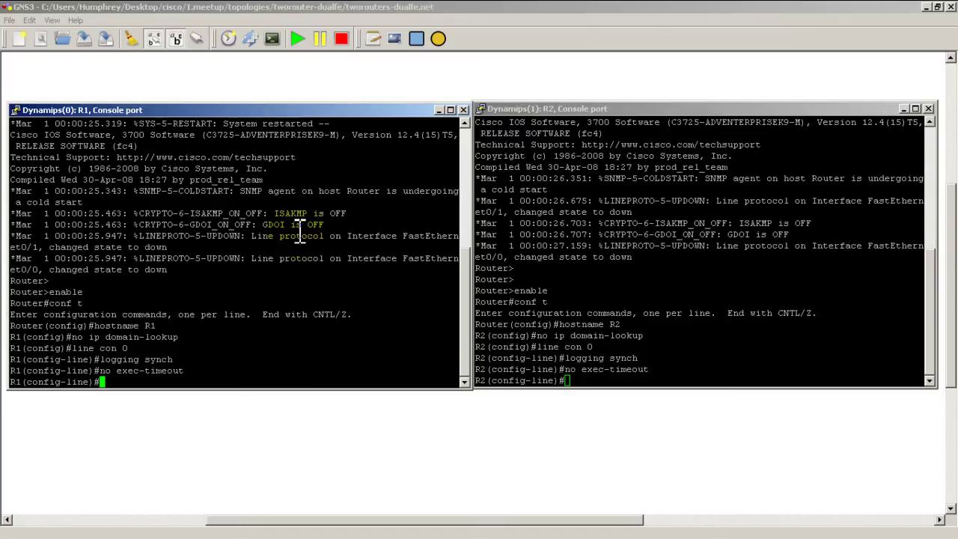
Give R1's loopback0 the address 1.1.1.1 255.255.255.255.
type("int loopback0")
key("Return")
type("ip add")
key("Tab")
type("1.")
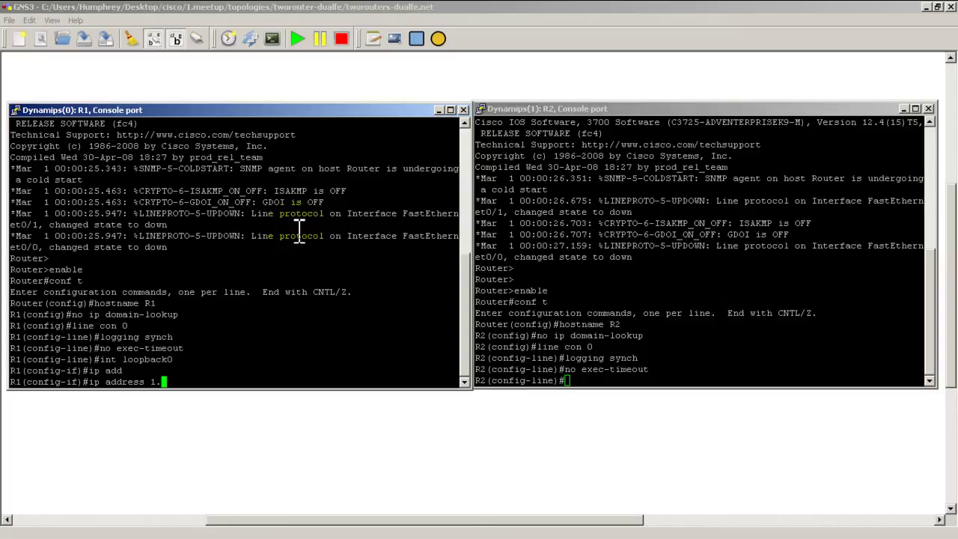
type("1.1.1 255.25")
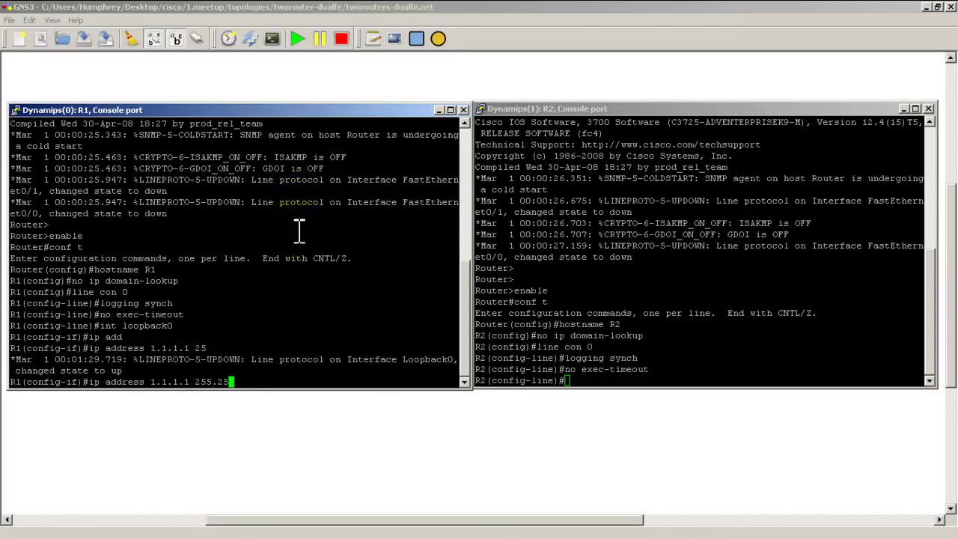
type("5.255.255.255.25")
key("Return")
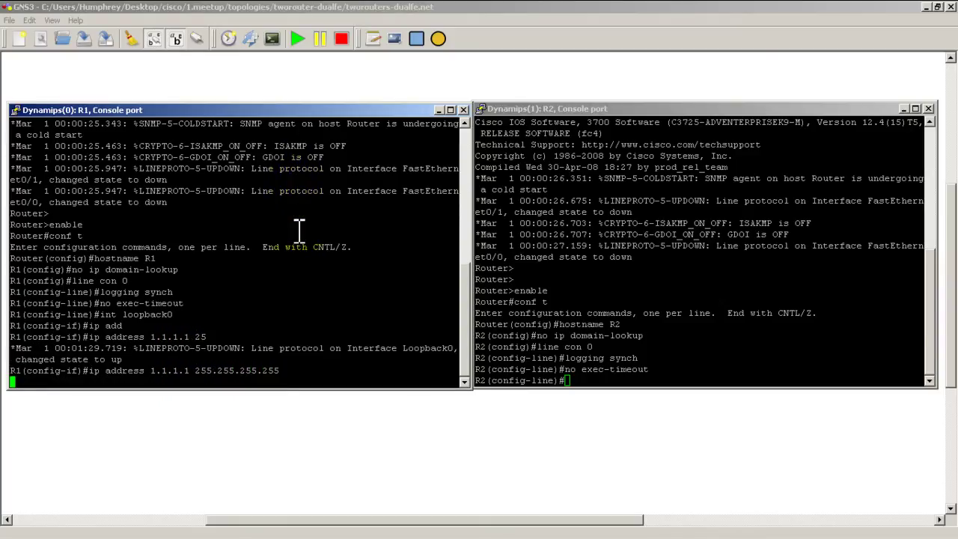
Address R1's FastEthernet0/0 as 10.10.12.1 255.255.255.0 and enable it.
type("int fast 0/0")
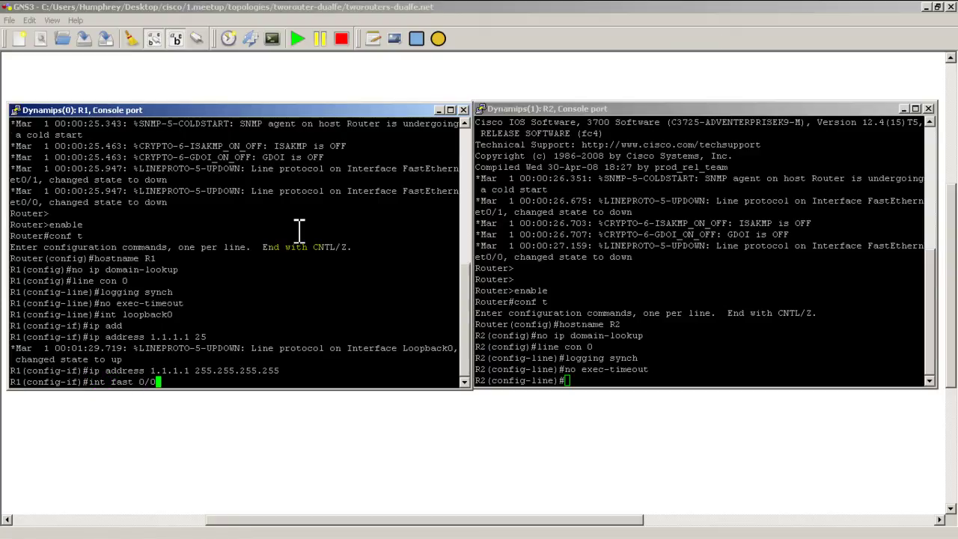
key("Return")
type("ip add")
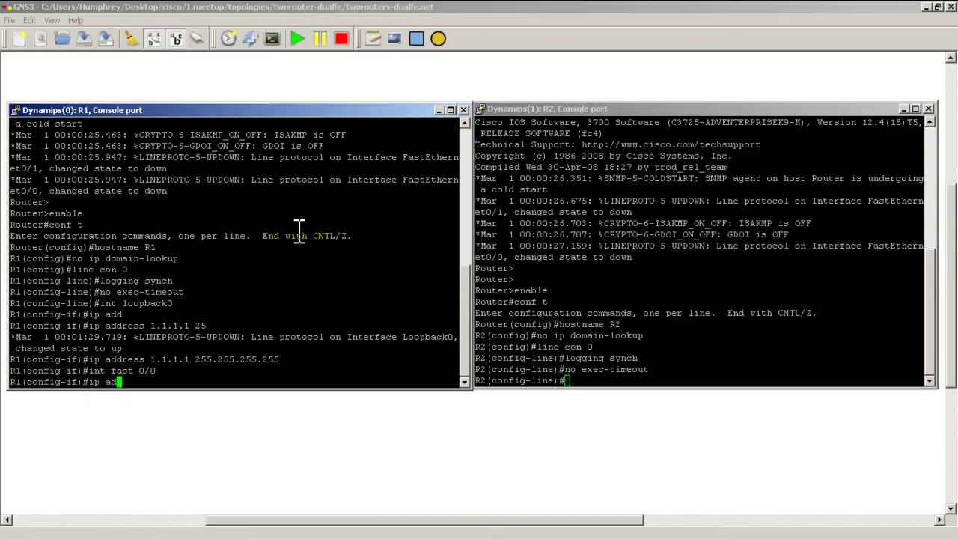
key("Tab")
type("10.10.12.")
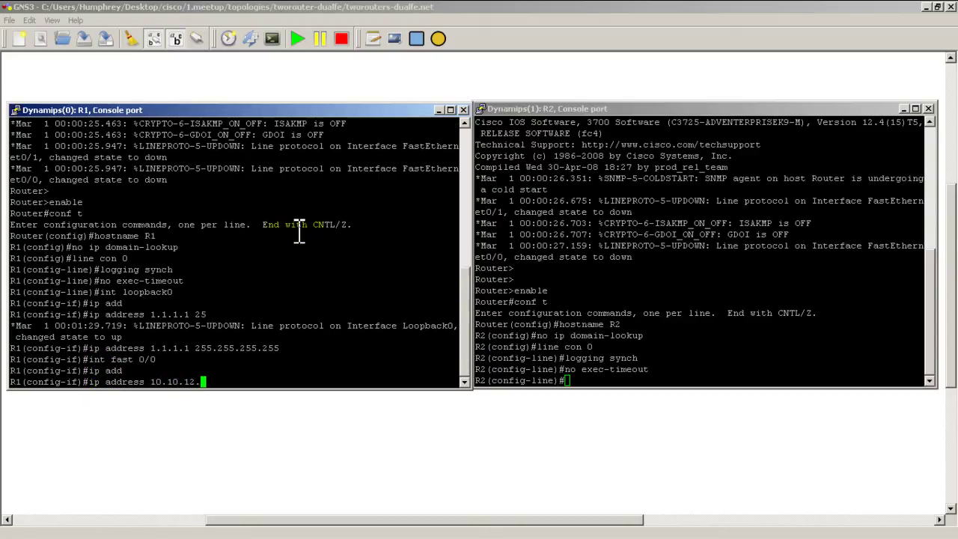
type("1 255.255.255.0")
key("Return")
type("no shut")
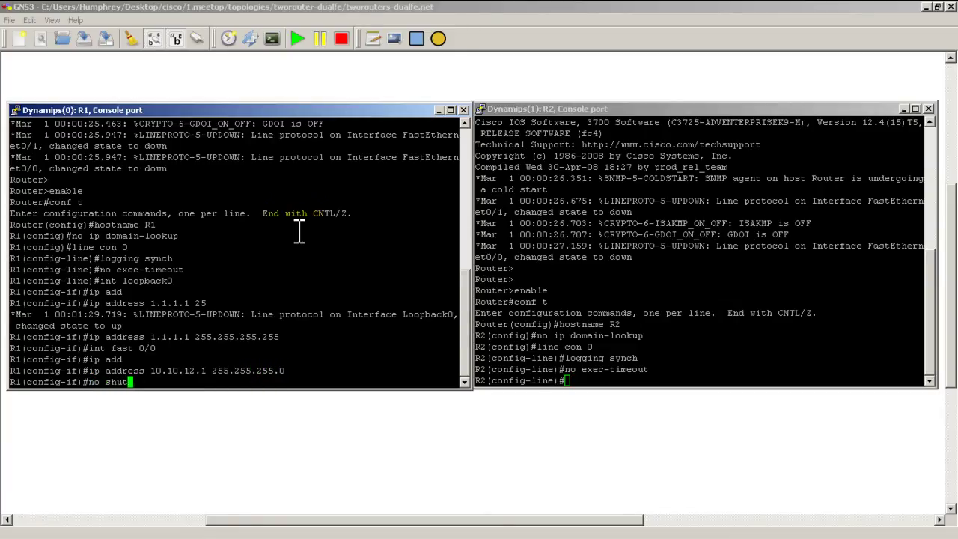
key("Return")
Address R1's FastEthernet0/1 as 10.10.13.1 255.255.255.0 and enable it.
type("int fast 0/1")
key("Return")
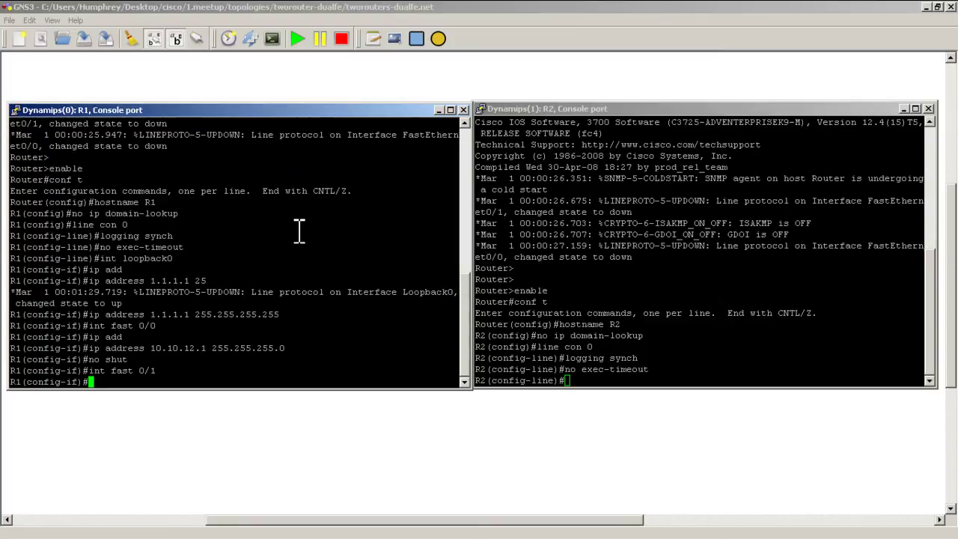
type("ip add")
key("Tab")
type("10")
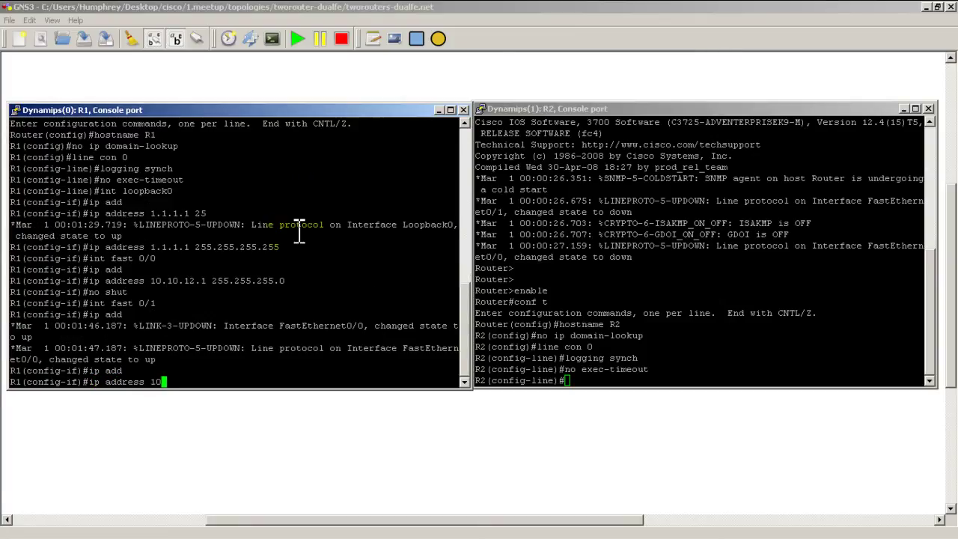
type(".10.13.1 255.255.255.0")
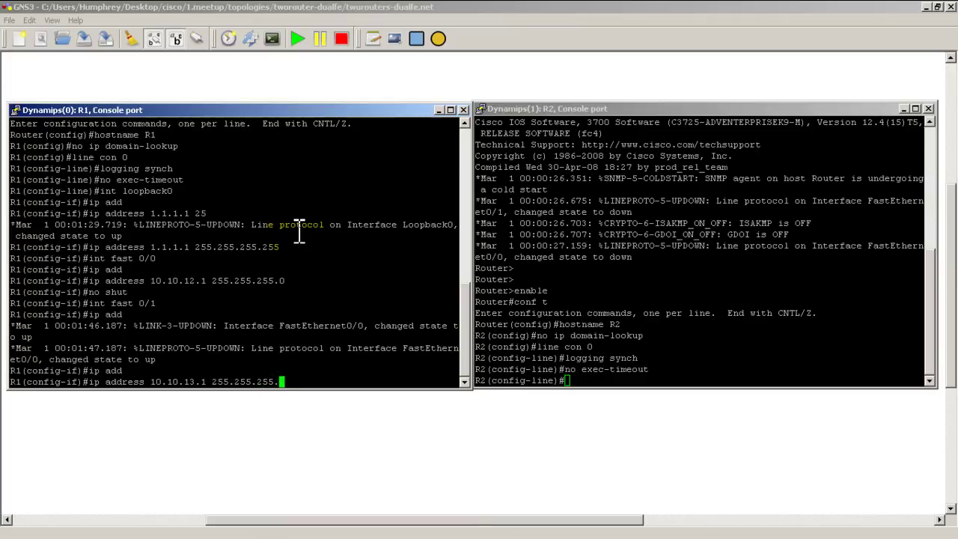
key("Return")
type("no shut")
key("Return")
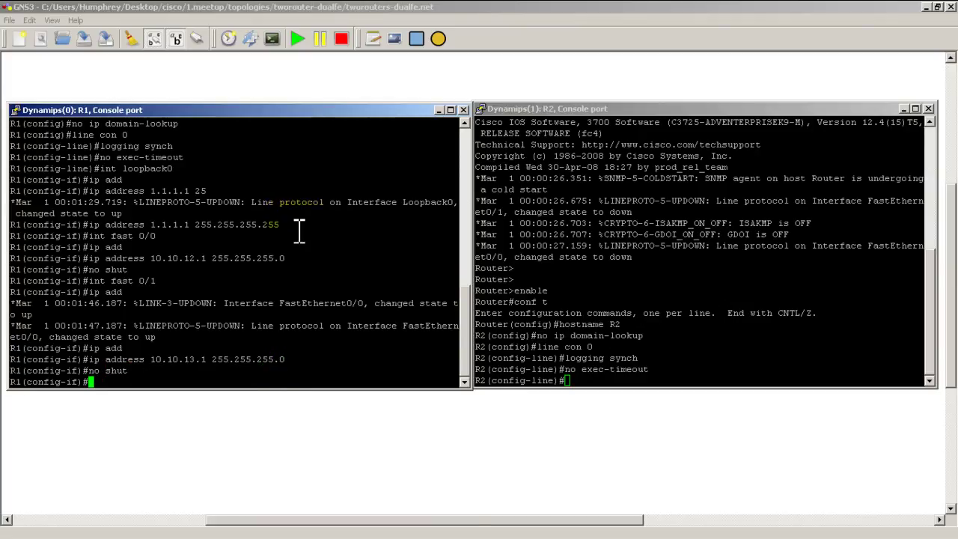
Exit configuration mode, check R1 with show ip int br, and save with wr.
type("exit")
key("Return")
type("exit")
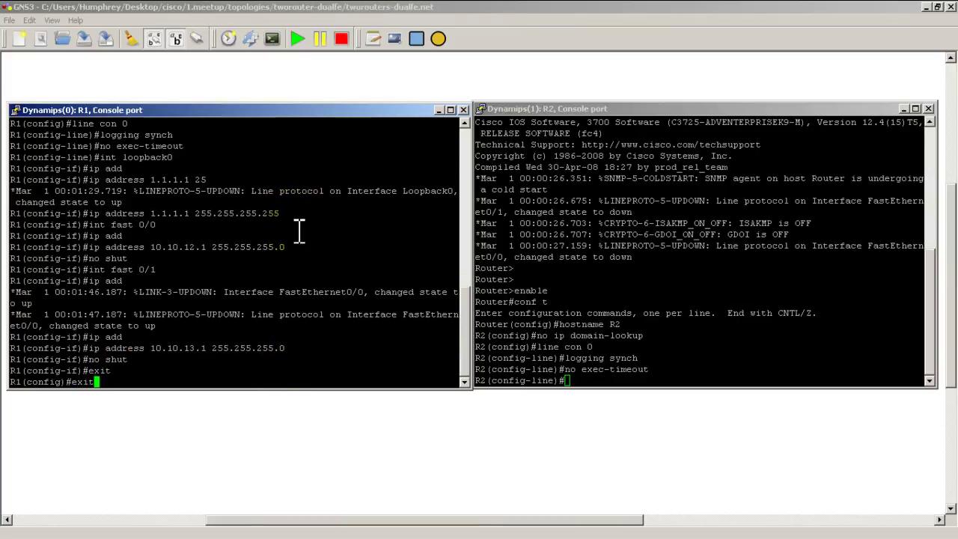
key("Return")
type("show ip int br")
key("Return")
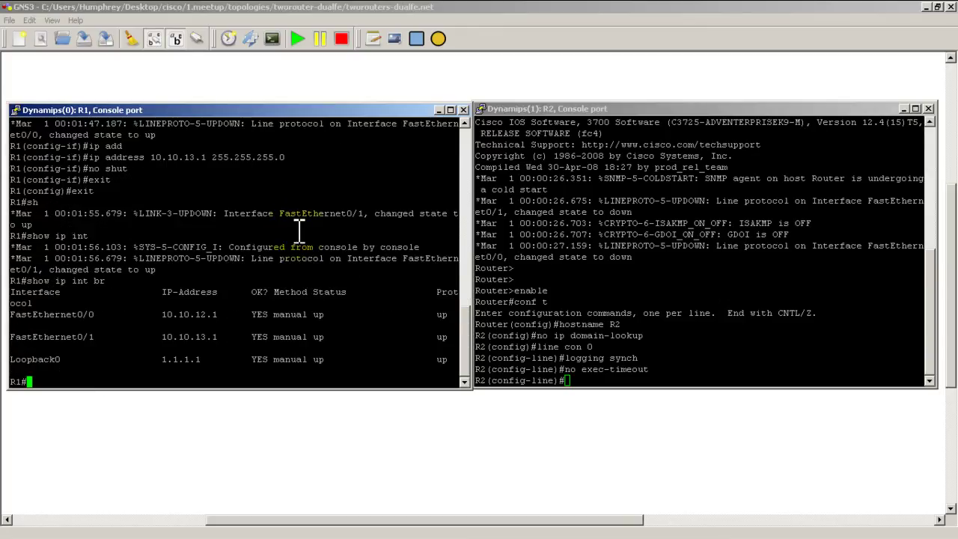
type("wr")
key("Return")
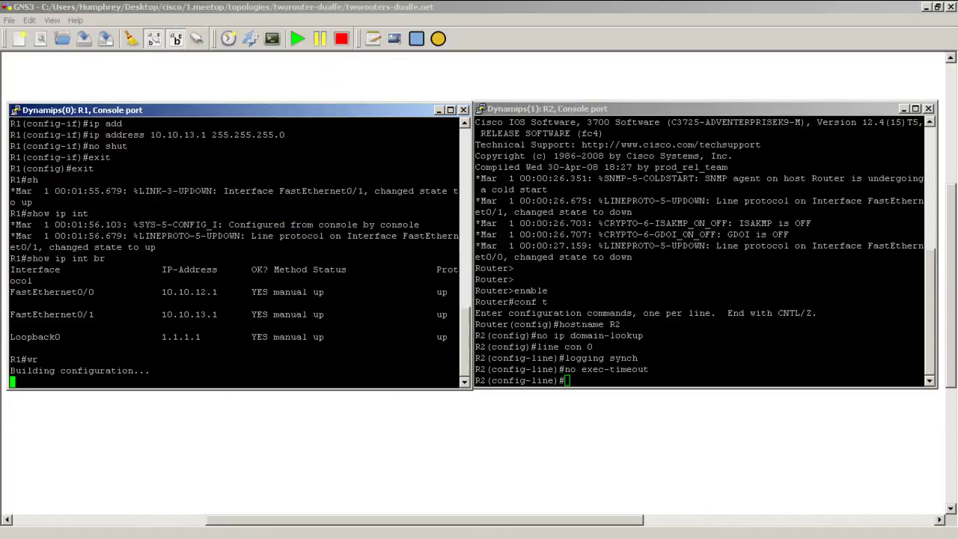
Bring R2's console forward and give its loopback0 the address 2.2.2.2 255.255.255.255.
left_click(438, 110)
left_click_drag(646, 105, 262, 58)
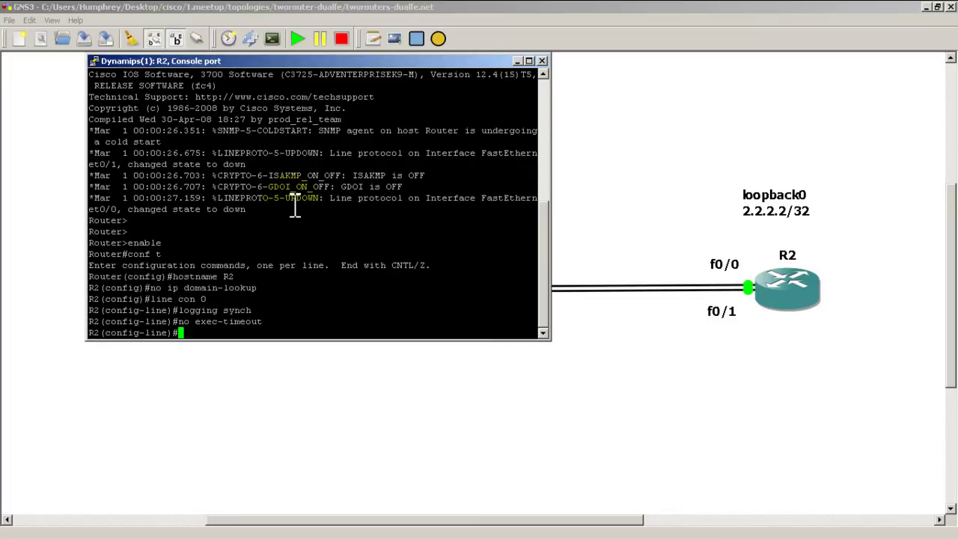
type("int loopback0")
key("Return")
type("ip add")
key("Tab")
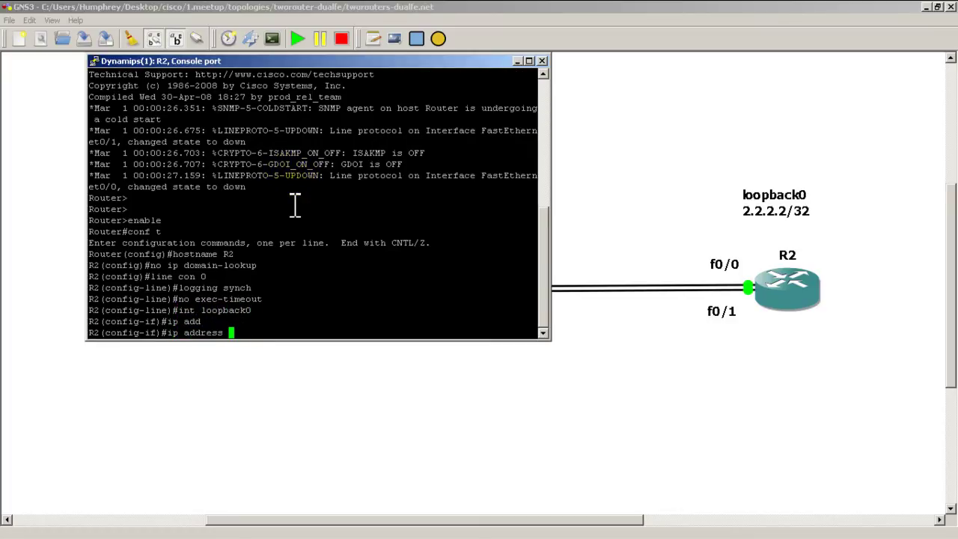
type("2.2.2.2 25")
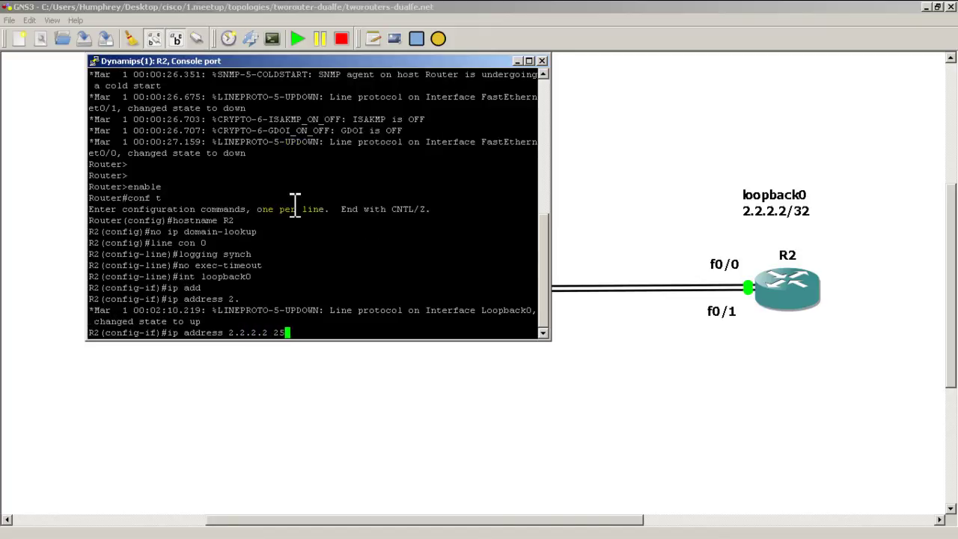
type("5.255.255.255")
key("Return")
Address R2's FastEthernet0/0 as 10.10.12.2 255.255.255.0 and enable it.
type("int fast 0/0")
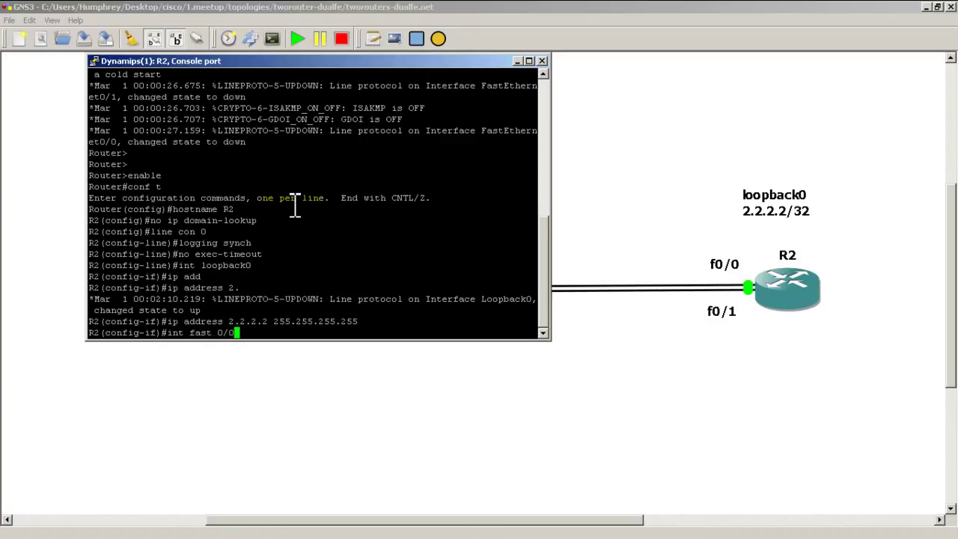
key("Return")
type("ip add")
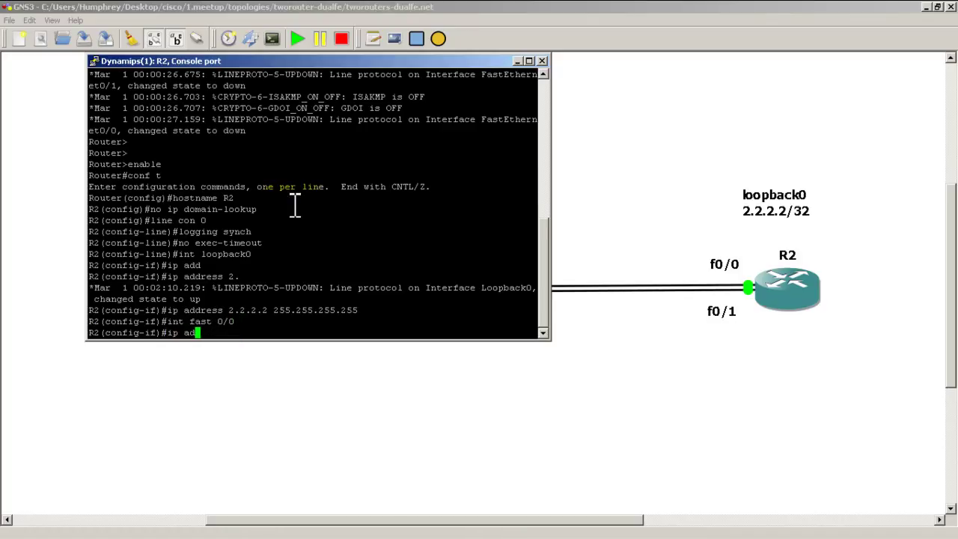
key("Tab")
type("10.10.12.2 2")
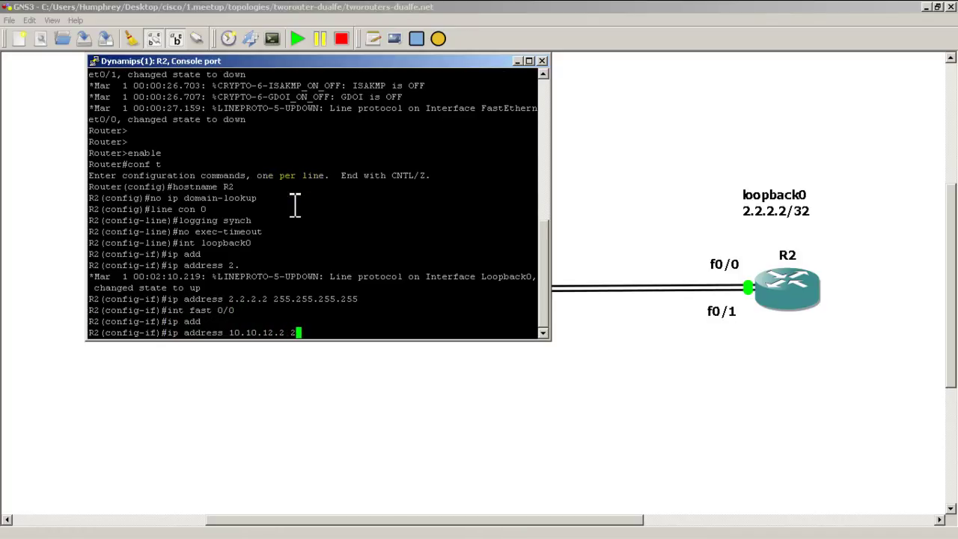
type("55.255.255.0")
key("Return")
type("no shut")
key("Return")
Address R2's FastEthernet0/1 as 10.10.13.2 255.255.255.0.
type("int fast 0/1")
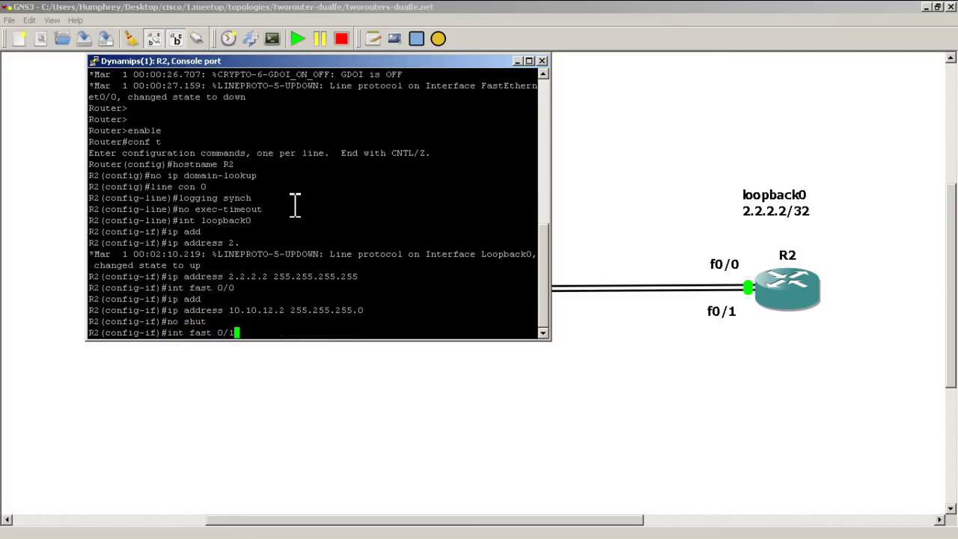
key("Return")
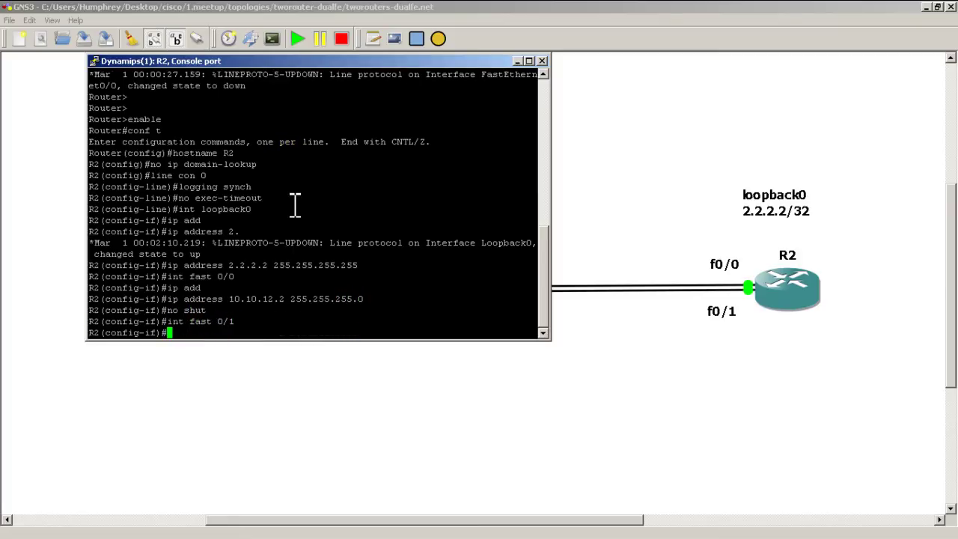
type("ip add")
key("Tab")
type("10.10.13")
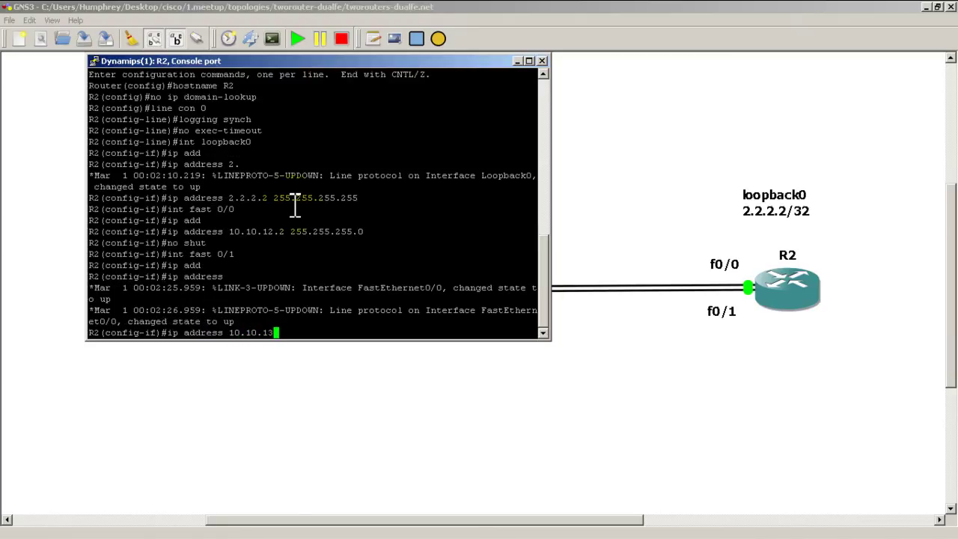
type(".2 255.255.255.0")
key("Return")
Enable R2's FastEthernet0/1 with 'no shut' and exit back to privileged mode.
type("no shut")
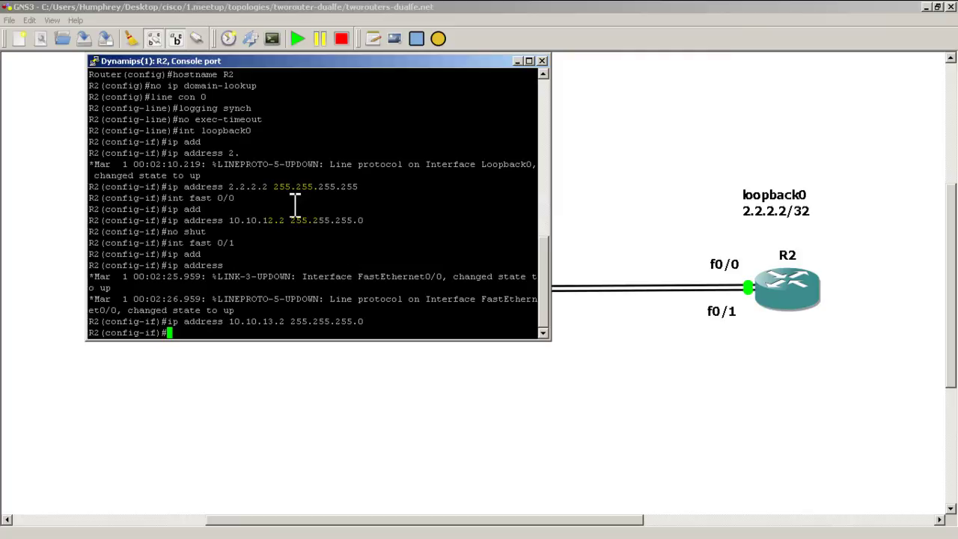
key("Return")
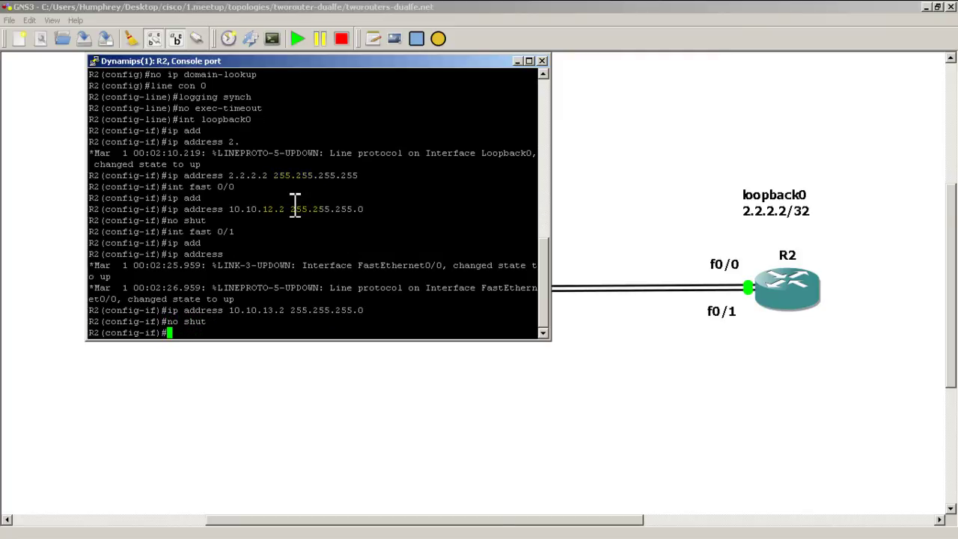
type("exit")
key("Return")
type("exit")
key("Return")
List R2's interfaces with 'show ip int br' and save its configuration with 'wr'.
type("show ")
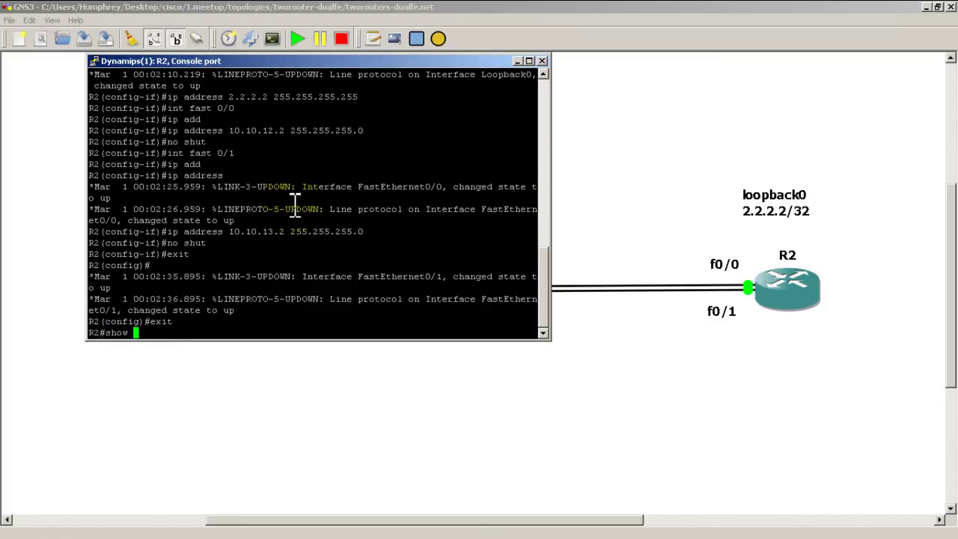
type("ip int br")
key("Return")
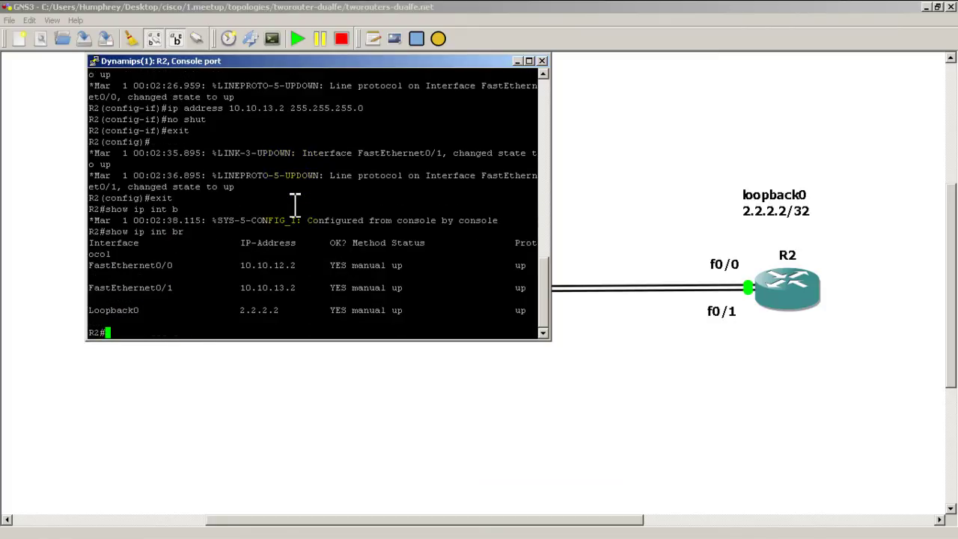
type("wr")
key("Return")
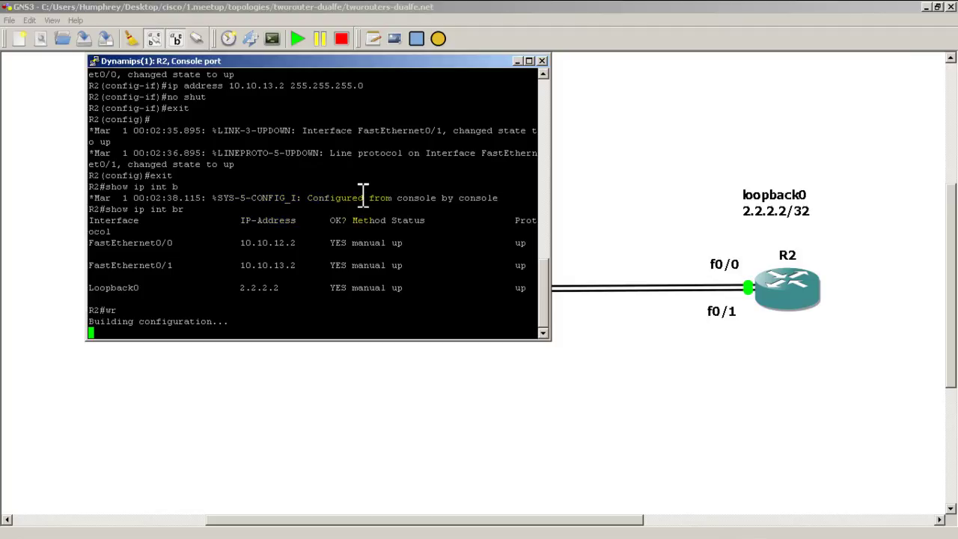
type("p")
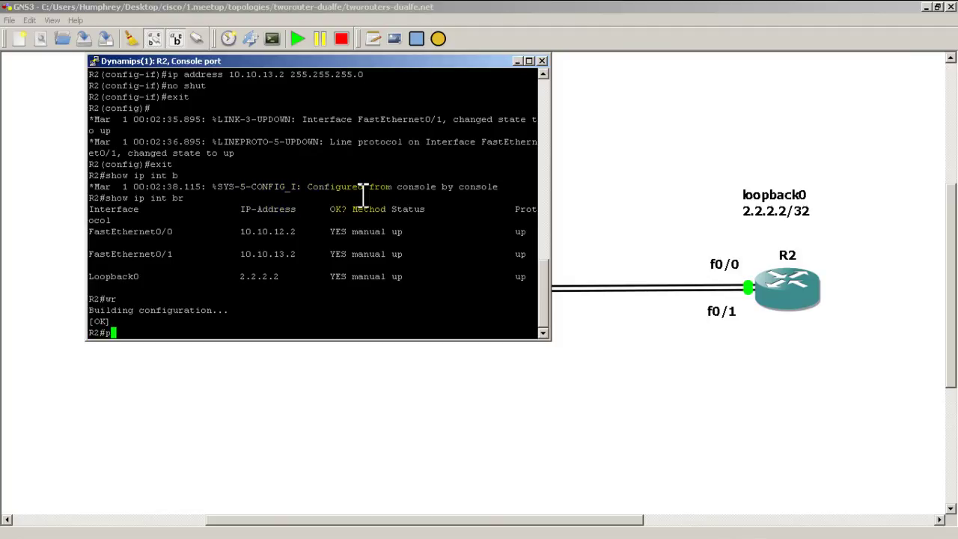
type("ing 10.10.12.1")
Ping 10.10.12.1 and 10.10.12.2 from R2.
key("Return")
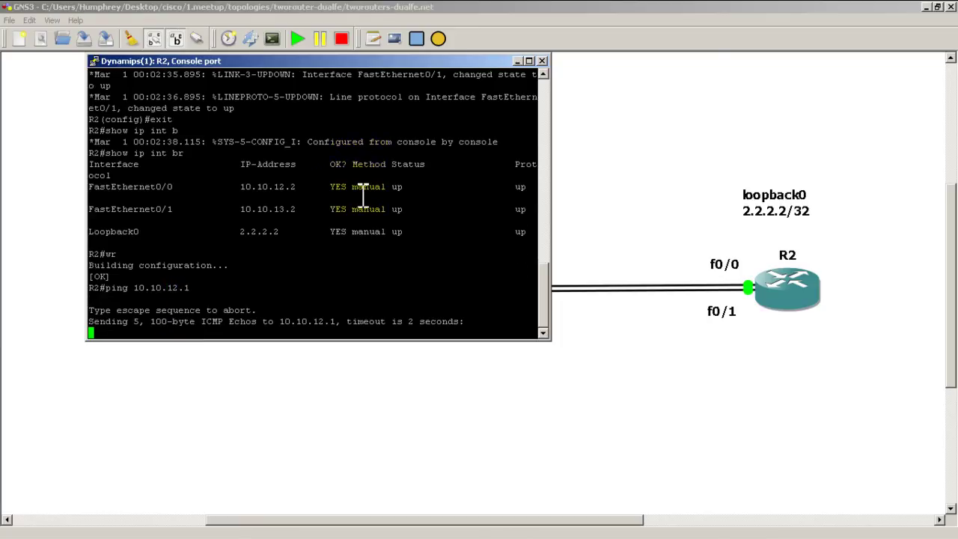
key("Up")
key("BackSpace")
type("2")
key("Return")
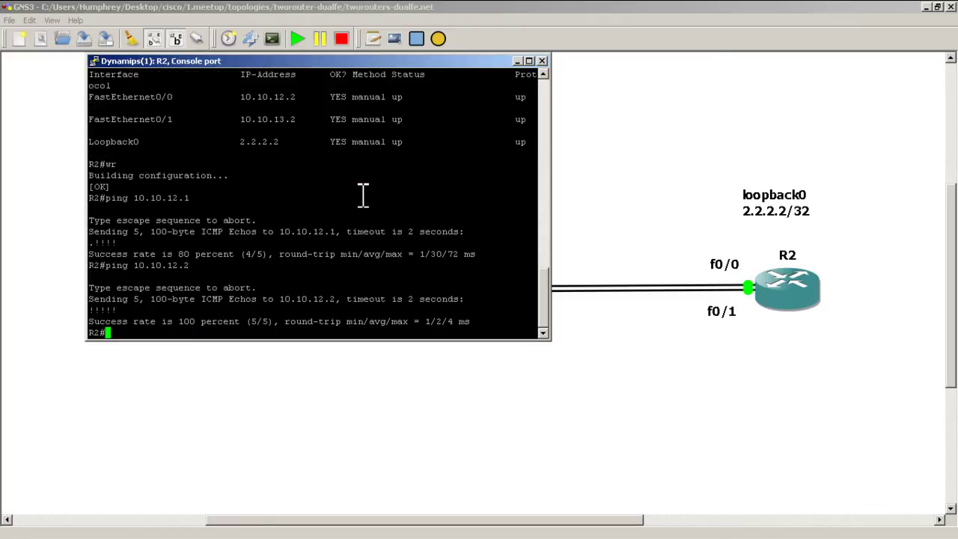
Ping 10.10.13.1 from R2 across the second link.
key("Up")
key("Left")
key("Left")
key("BackSpace")
type("3")
key("Right")
type("1")
key("Return")
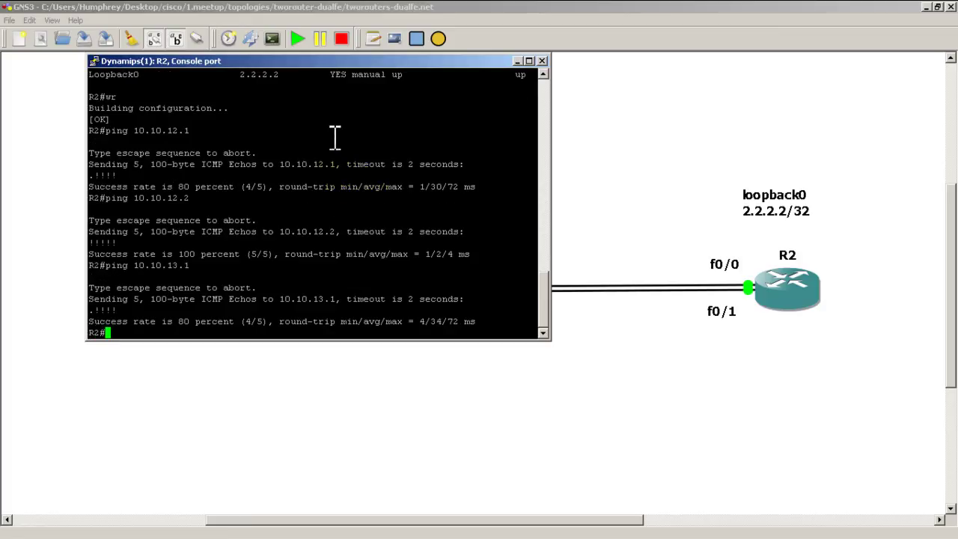
Choose to extract the routers' startup configs to a directory.
left_click_drag(255, 60, 256, 169)
left_click(252, 38)
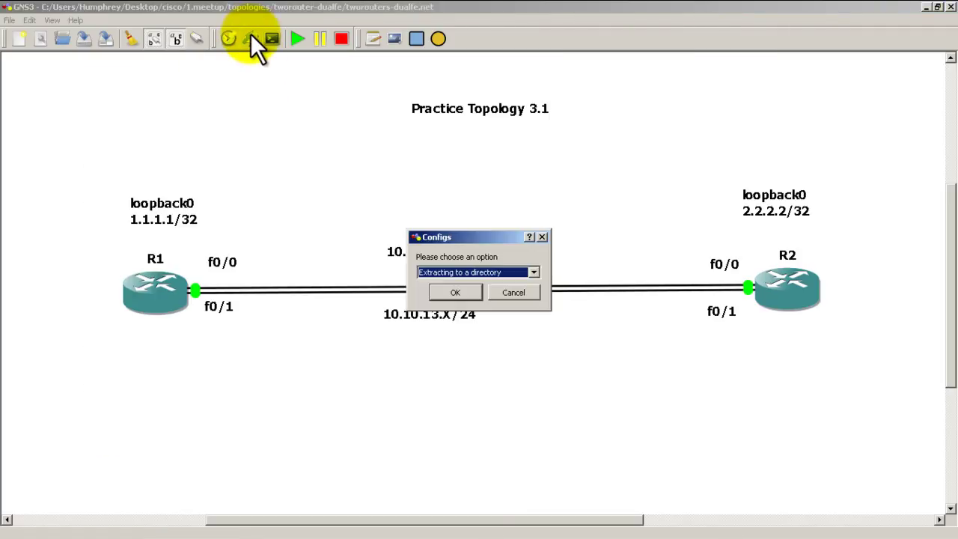
left_click(473, 286)
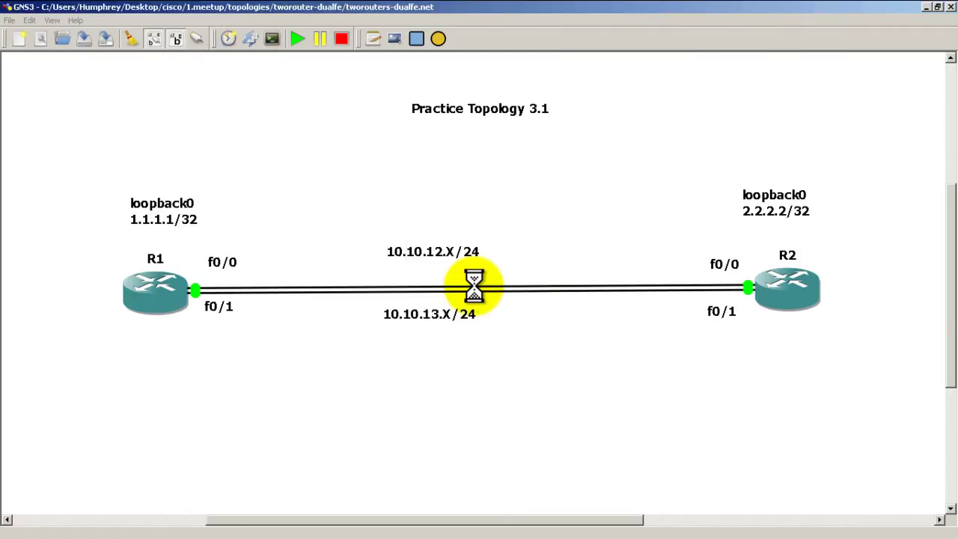
Select cisco/1.meetup/topologies/tworouter-dualfe as the startup-configs destination folder.
left_click(413, 317)
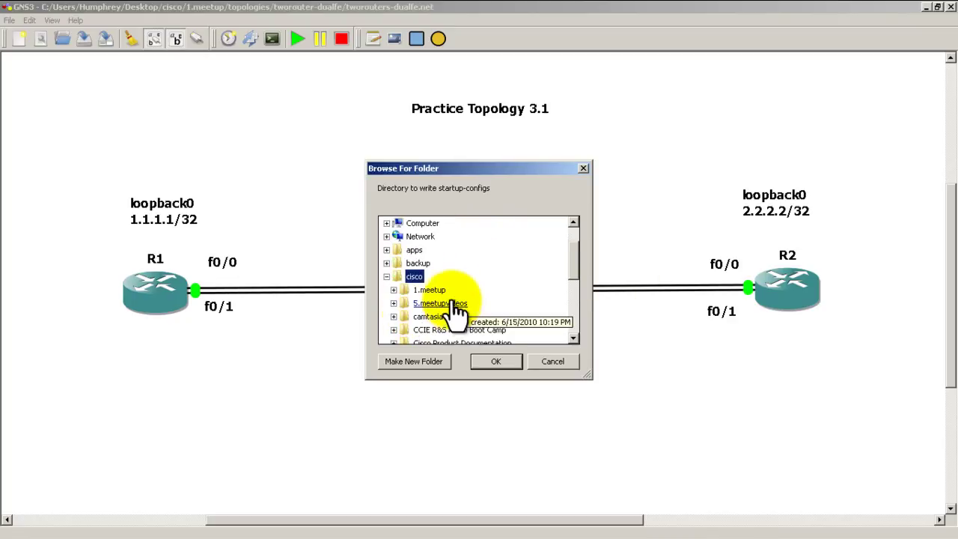
left_click(441, 288)
scroll(525, 271, "down", 1)
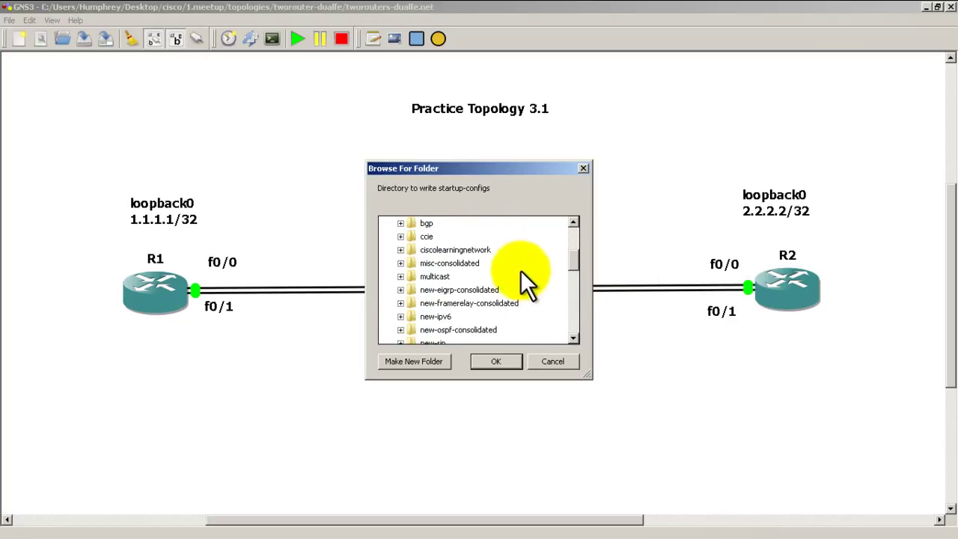
scroll(520, 270, "up", 1)
scroll(499, 262, "down", 3)
scroll(505, 270, "down", 3)
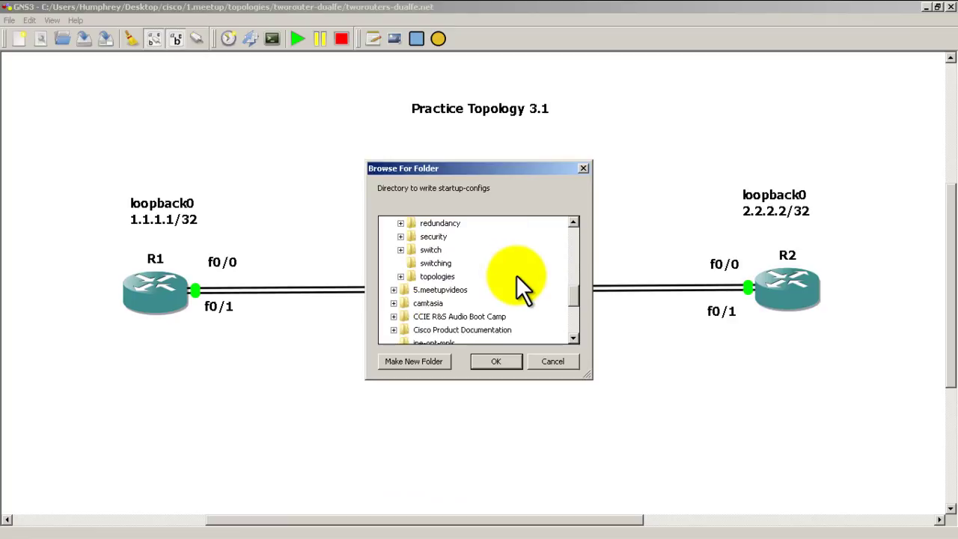
left_click(444, 277)
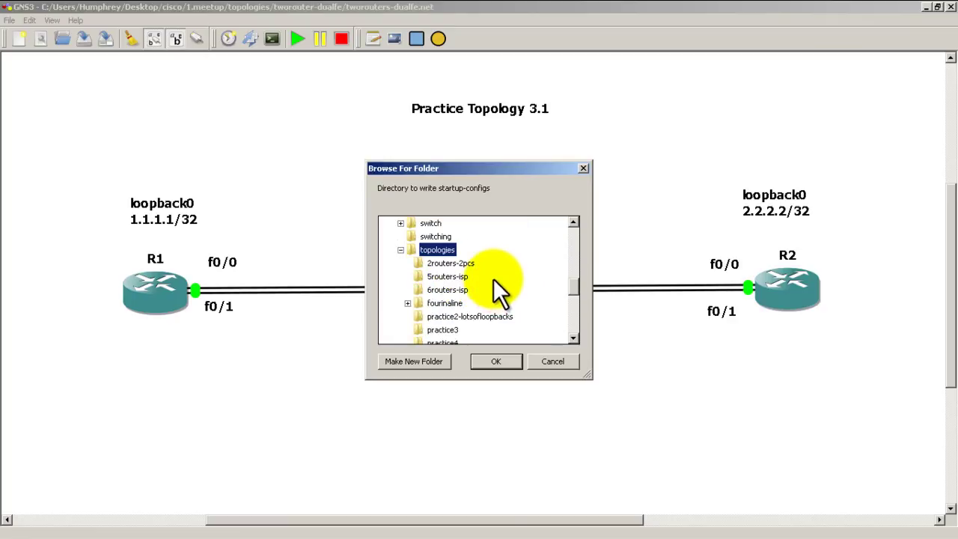
scroll(494, 279, "down", 1)
scroll(512, 298, "down", 1)
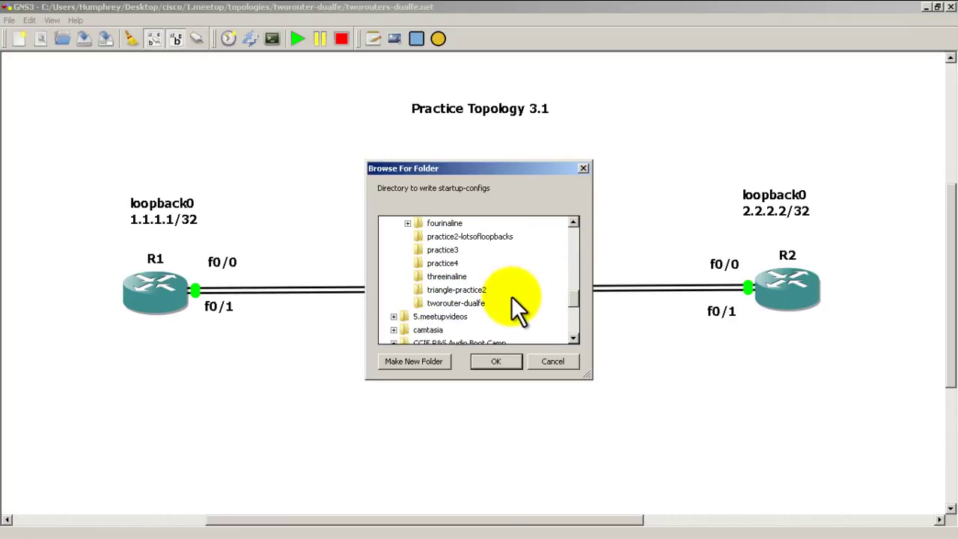
left_click(460, 303)
left_click(498, 359)
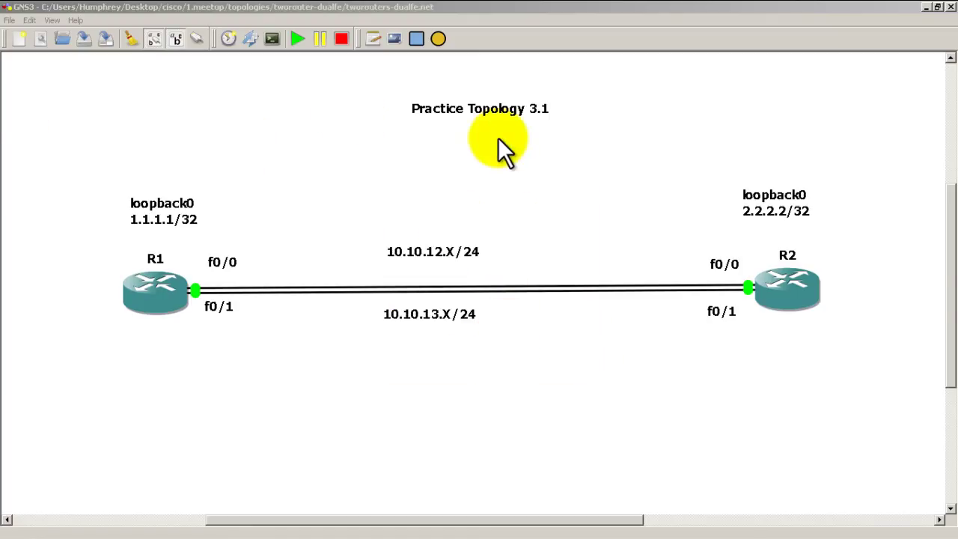
left_click(511, 162)
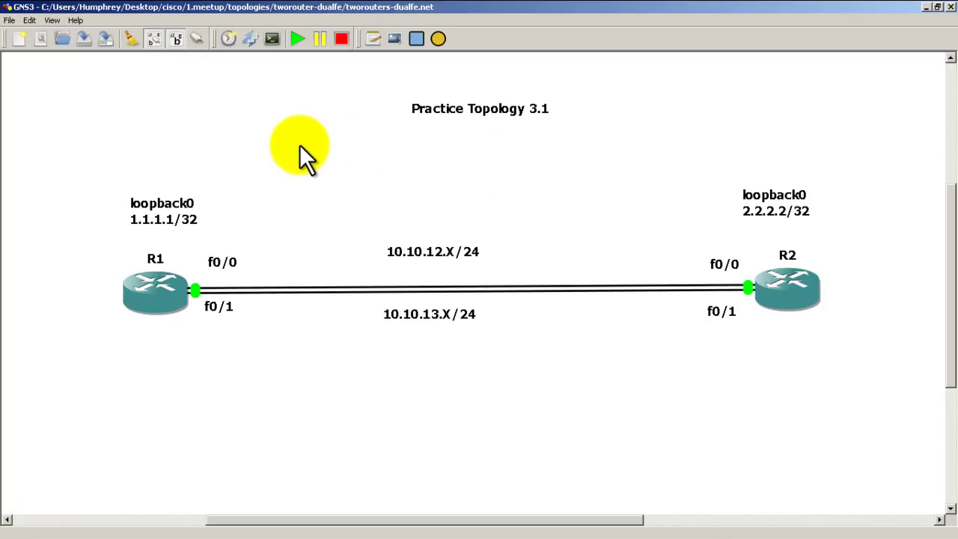